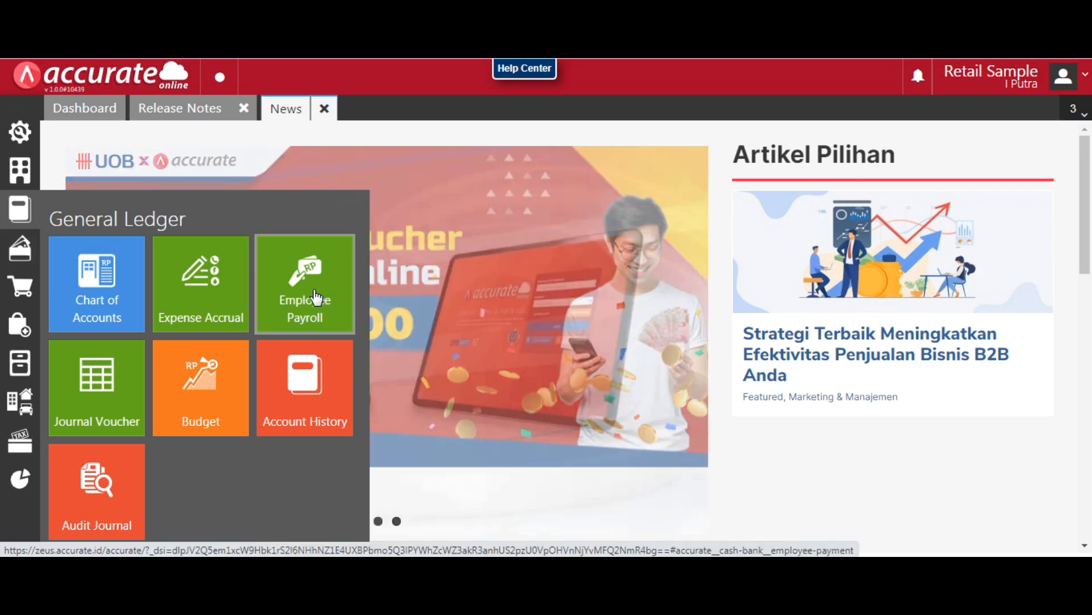
- Start a new Employee Payroll entry with payment type Monthly, branch JAKARTA and numbering type Pencatatan Gaji
{"action": "left_click", "coordinate": [300, 305]}
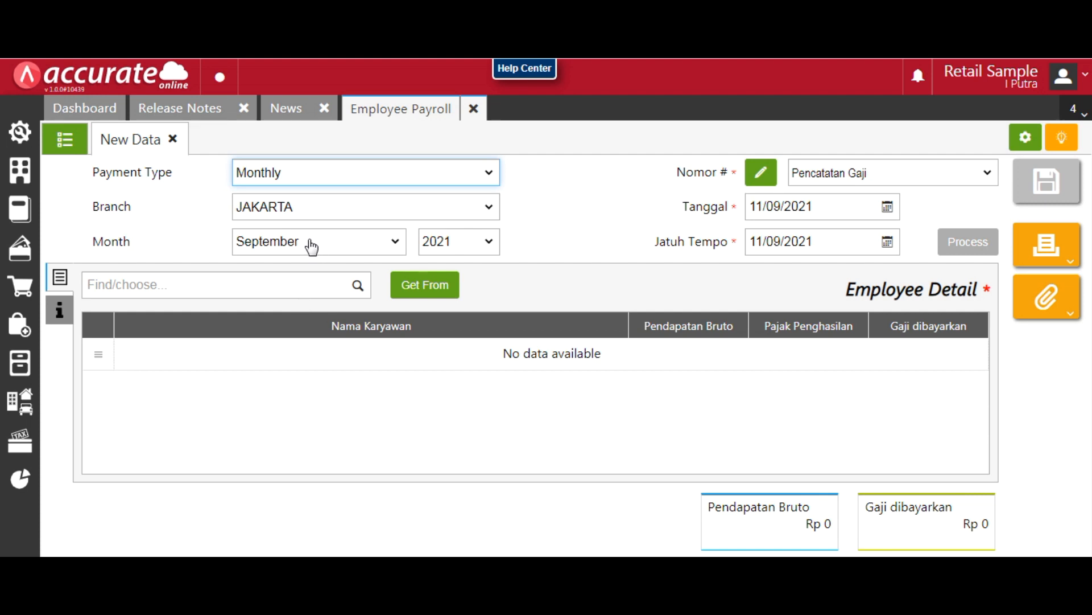
{"action": "left_click", "coordinate": [490, 174]}
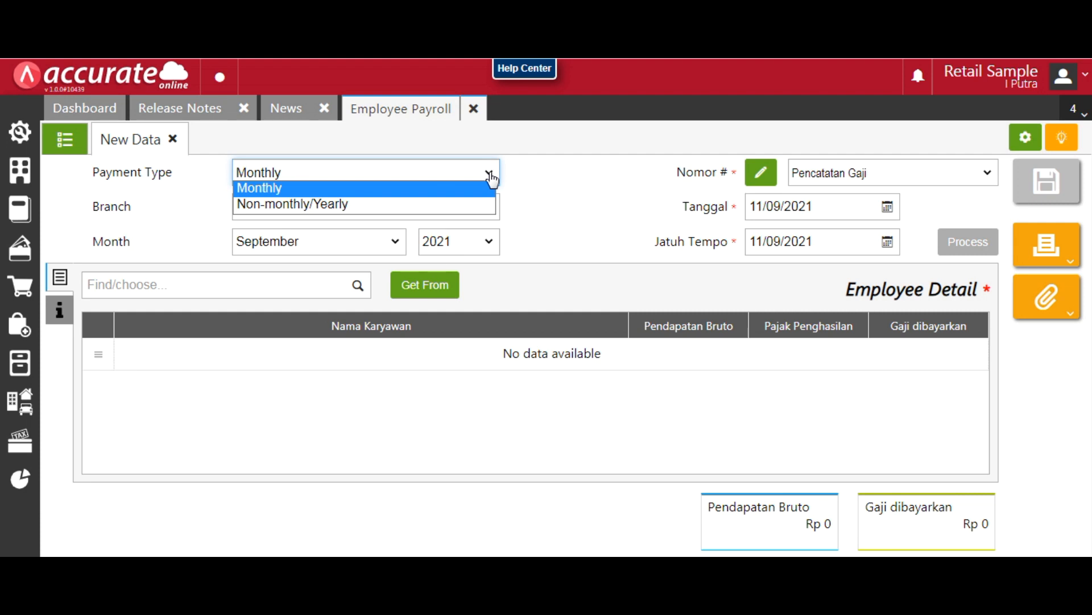
{"action": "left_click", "coordinate": [300, 190]}
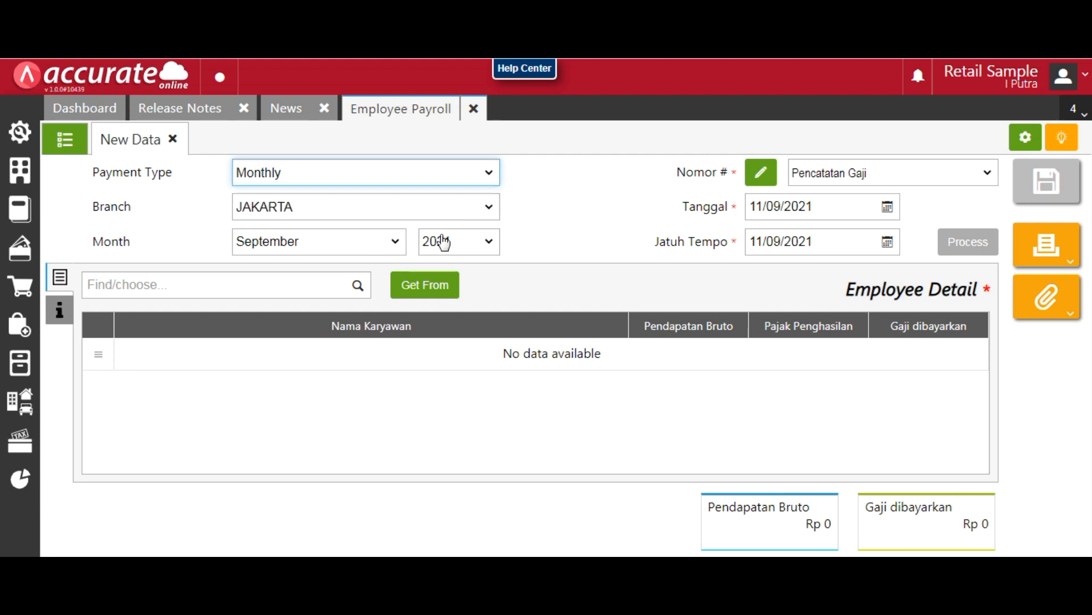
{"action": "left_click", "coordinate": [491, 211]}
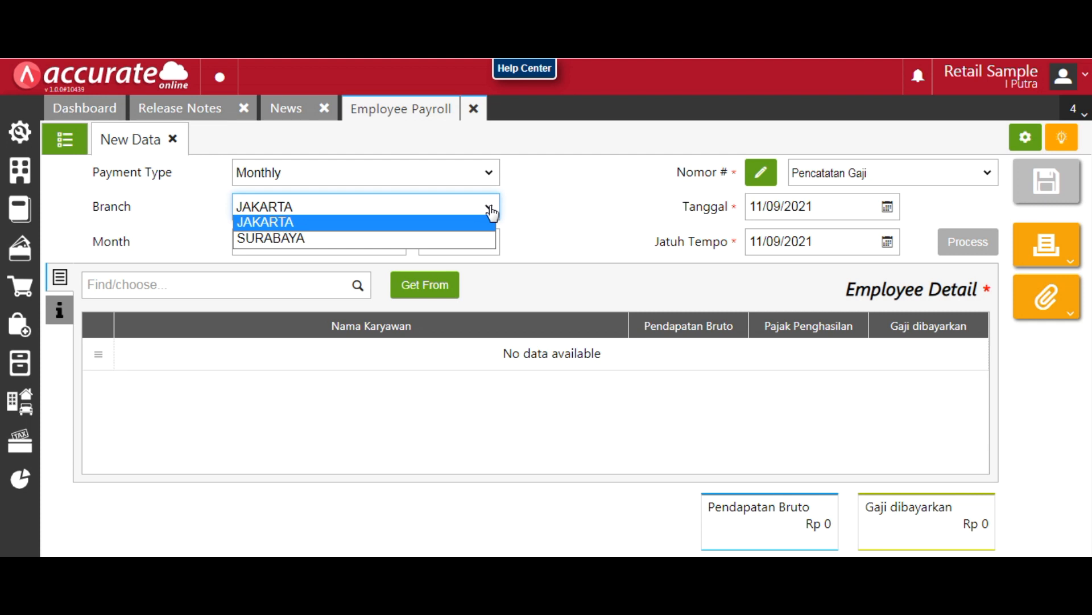
{"action": "left_click", "coordinate": [492, 212]}
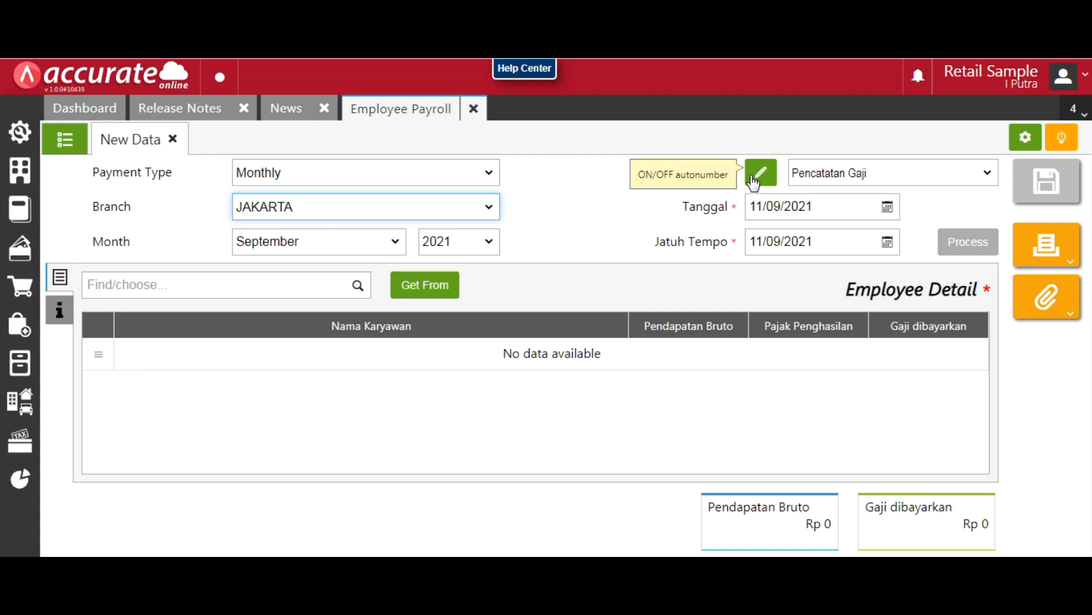
{"action": "left_click", "coordinate": [989, 176]}
{"action": "left_click", "coordinate": [990, 179]}
{"action": "left_click", "coordinate": [990, 179]}
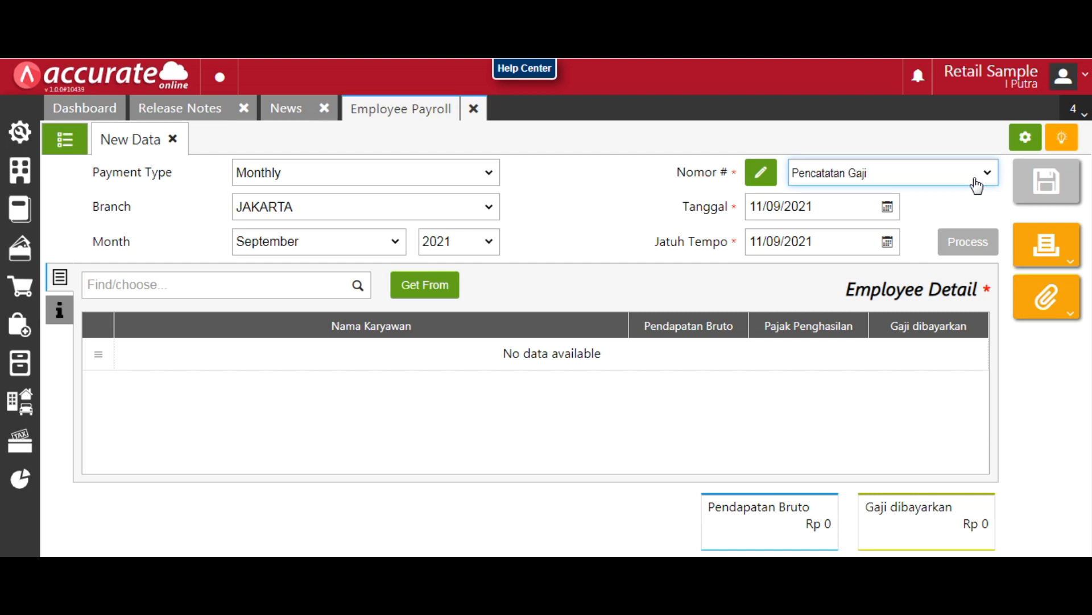
- Set the payroll entry's Tanggal to 20/09/2021 and its Jatuh Tempo to 24/09/2021
{"action": "left_click", "coordinate": [888, 210]}
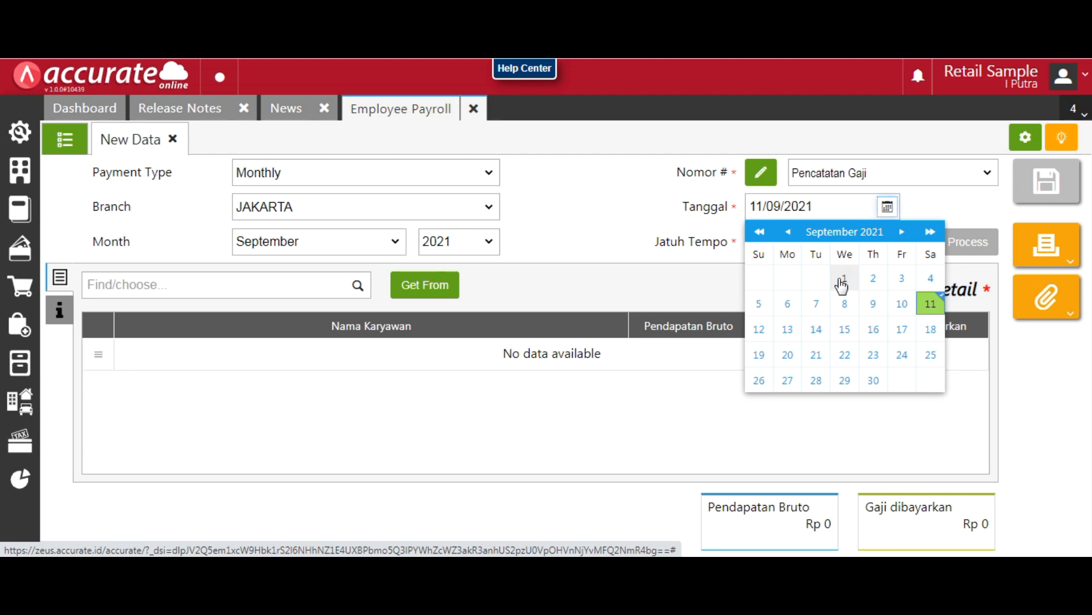
{"action": "left_click", "coordinate": [789, 357]}
{"action": "left_click", "coordinate": [889, 243]}
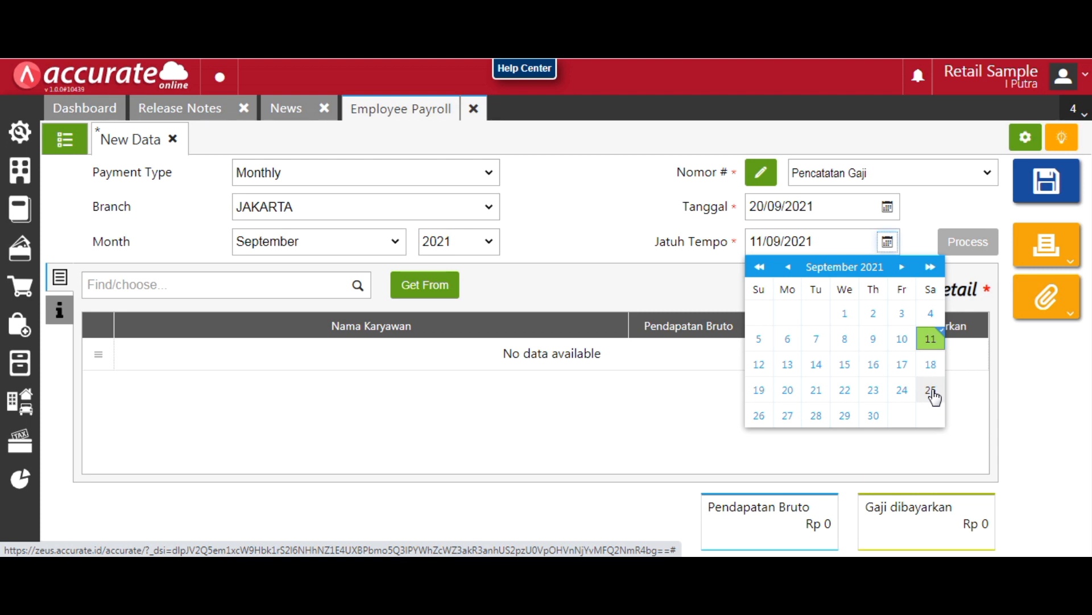
{"action": "left_click", "coordinate": [903, 392]}
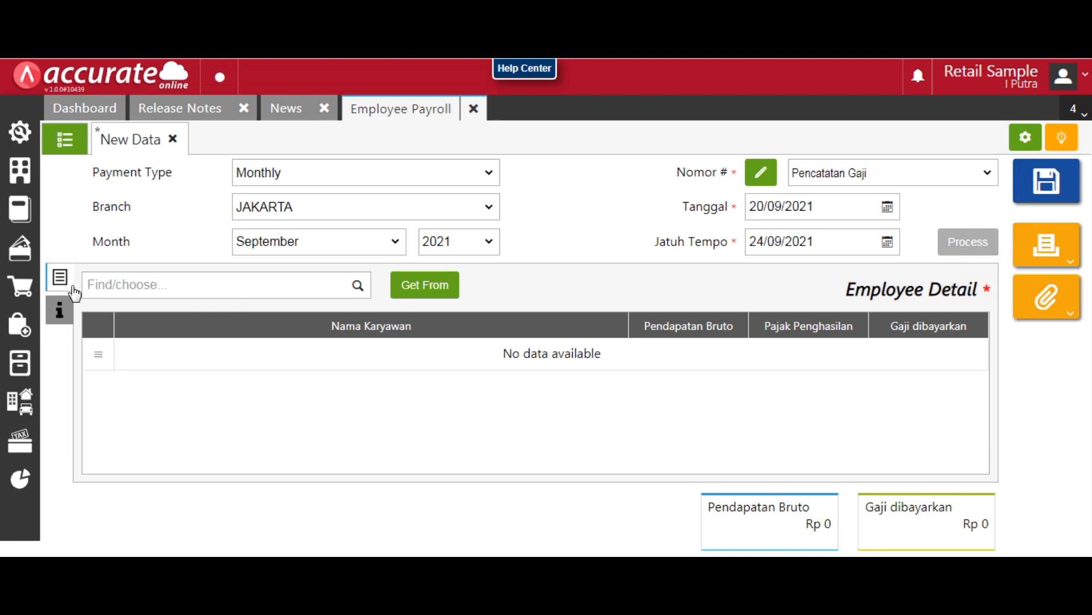
- Enter "CADANGAN GAJI SEPTEMBER 2021" as the Catatan in the payroll's additional info
{"action": "left_click", "coordinate": [57, 318]}
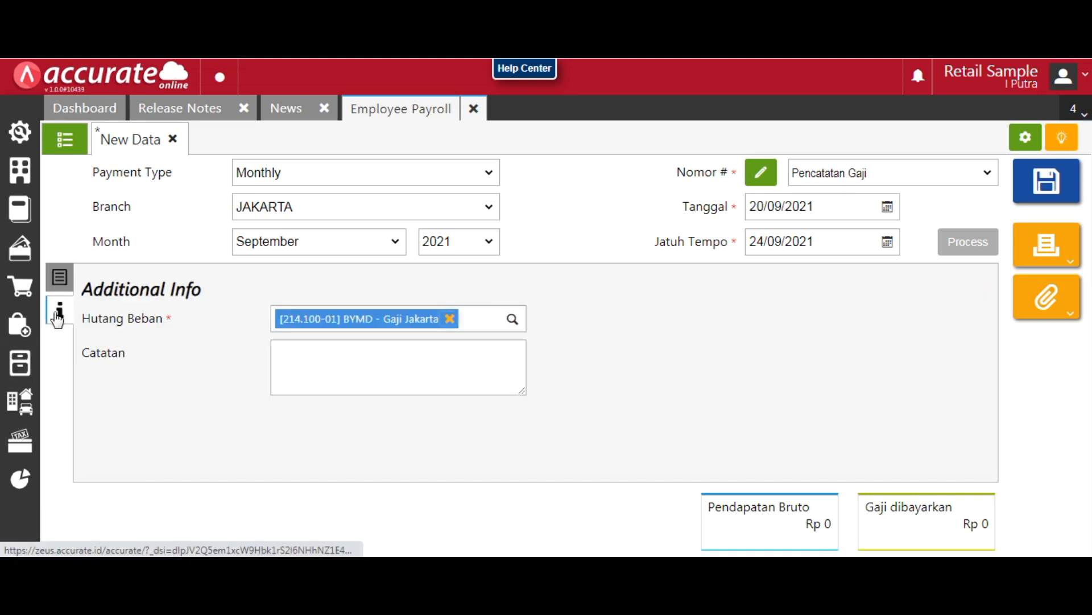
{"action": "left_click", "coordinate": [308, 351]}
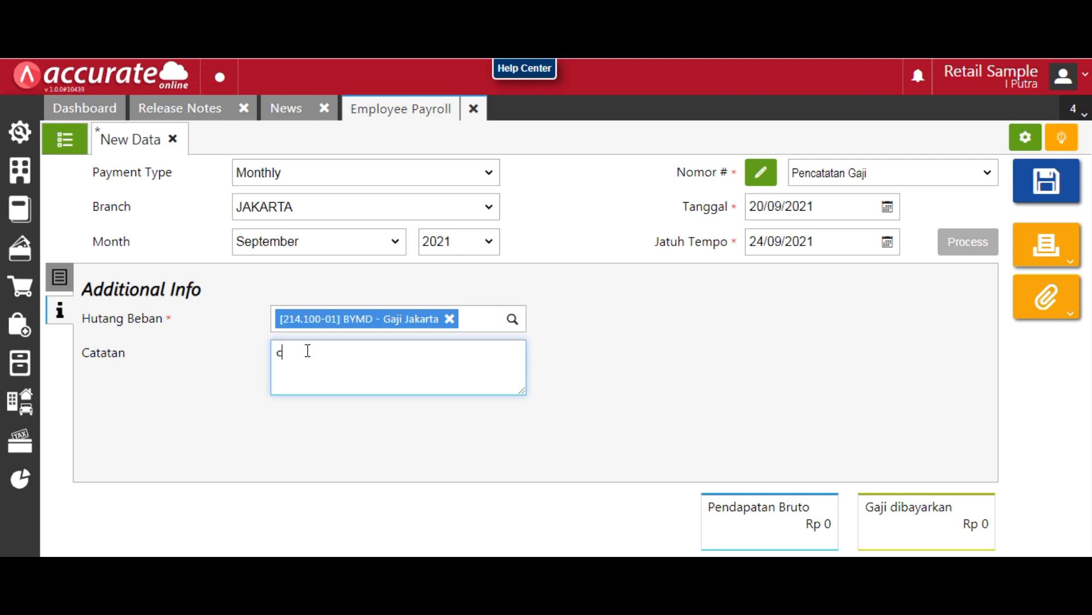
{"action": "type", "text": "CADANGAN GAJI SEPTEMBER 2021"}
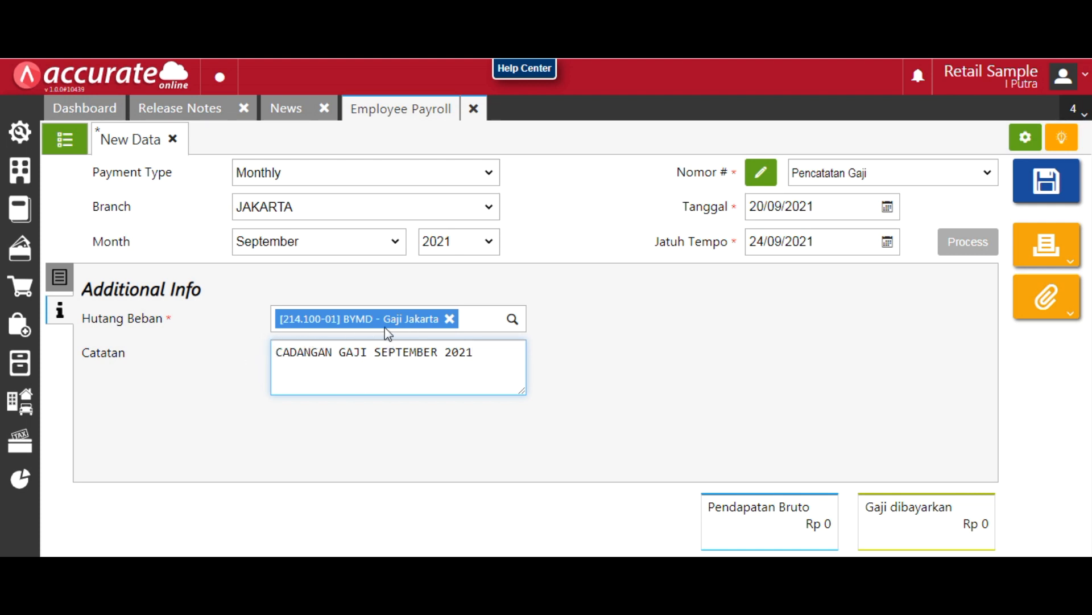
- Choose the first listed employee for the payroll's employee details and open their salary detail form
{"action": "left_click", "coordinate": [60, 278]}
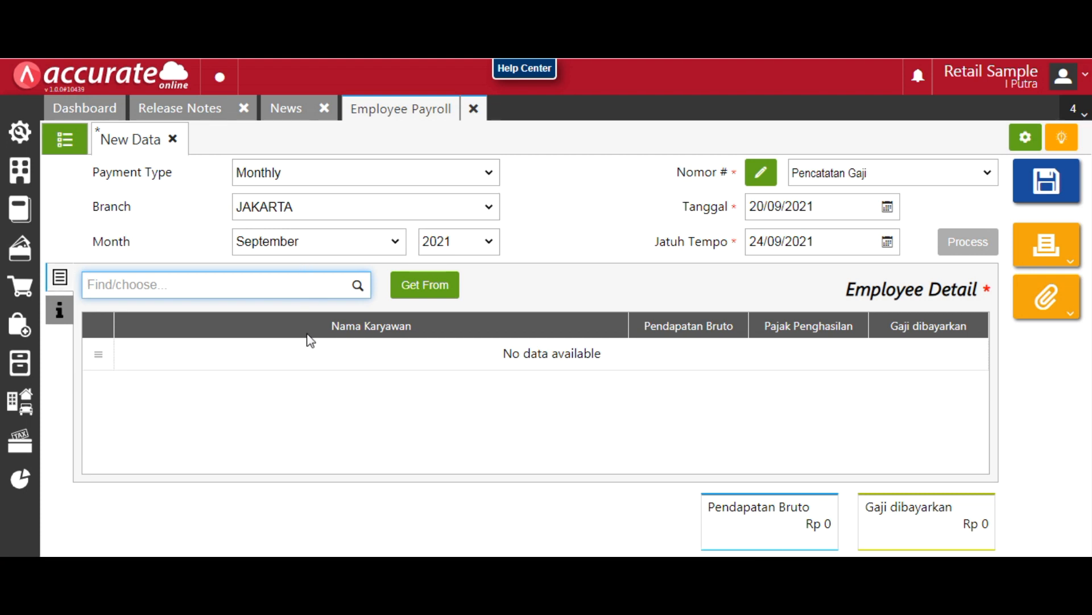
{"action": "left_click", "coordinate": [357, 285]}
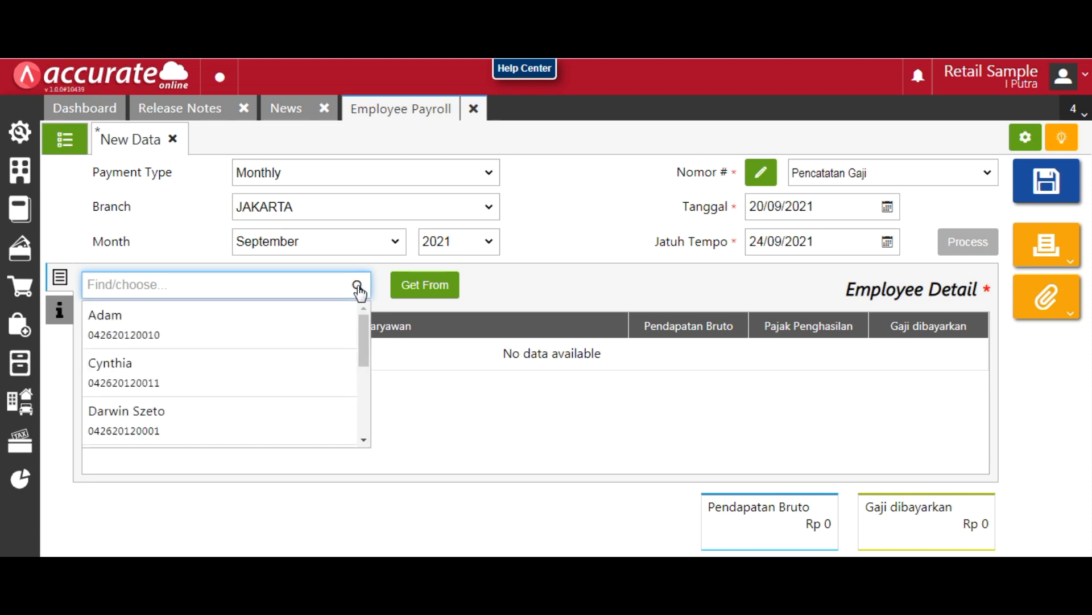
{"action": "left_click", "coordinate": [141, 328]}
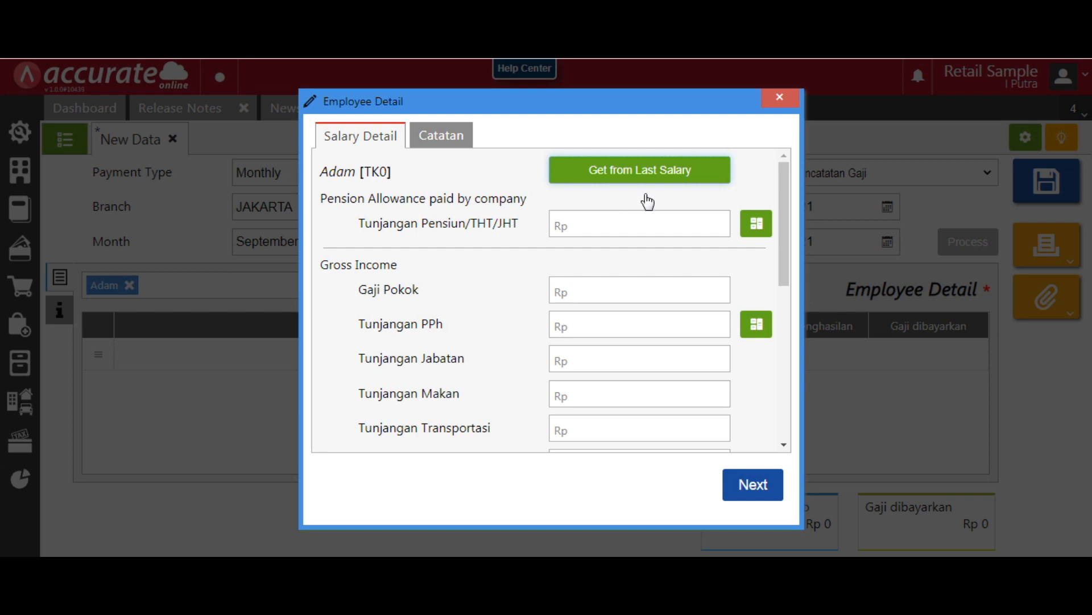
{"action": "left_click", "coordinate": [640, 174]}
- Set Tunjangan Pensiun/THT/JHT to 15,000, Gaji Pokok to 2,500,000 and Tunjangan PPh to 10,000
{"action": "left_click", "coordinate": [639, 219]}
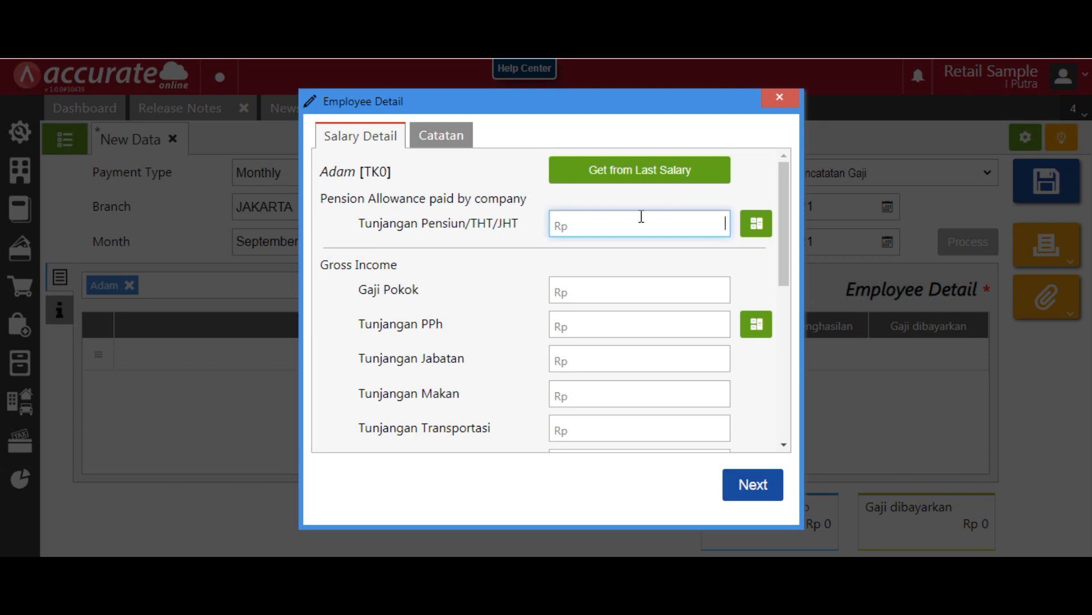
{"action": "type", "text": "150000"}
{"action": "left_click", "coordinate": [678, 288]}
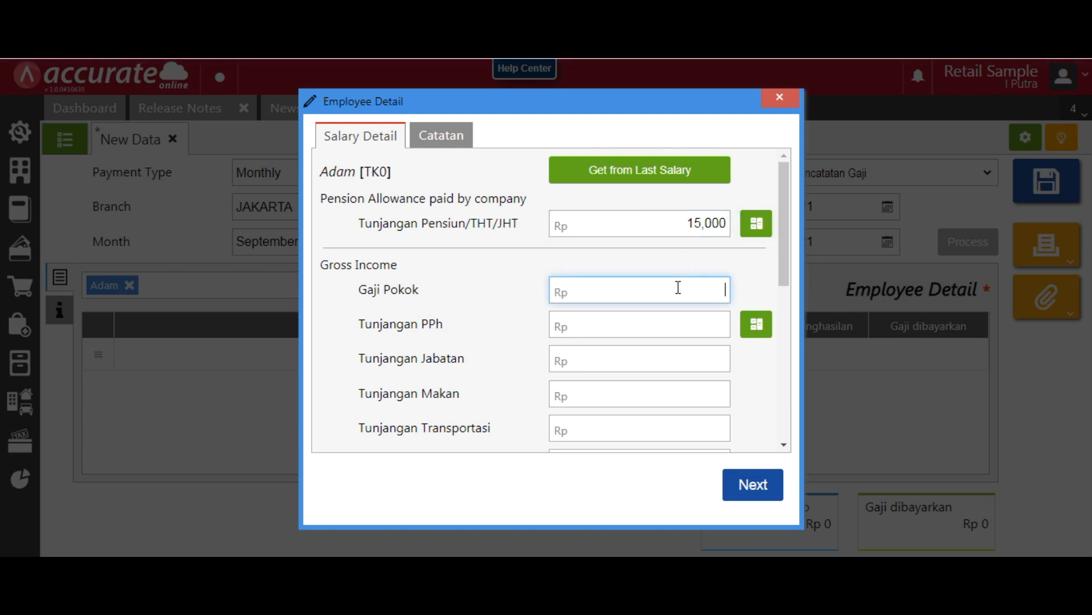
{"action": "type", "text": "2,500,000"}
{"action": "key", "text": "Tab"}
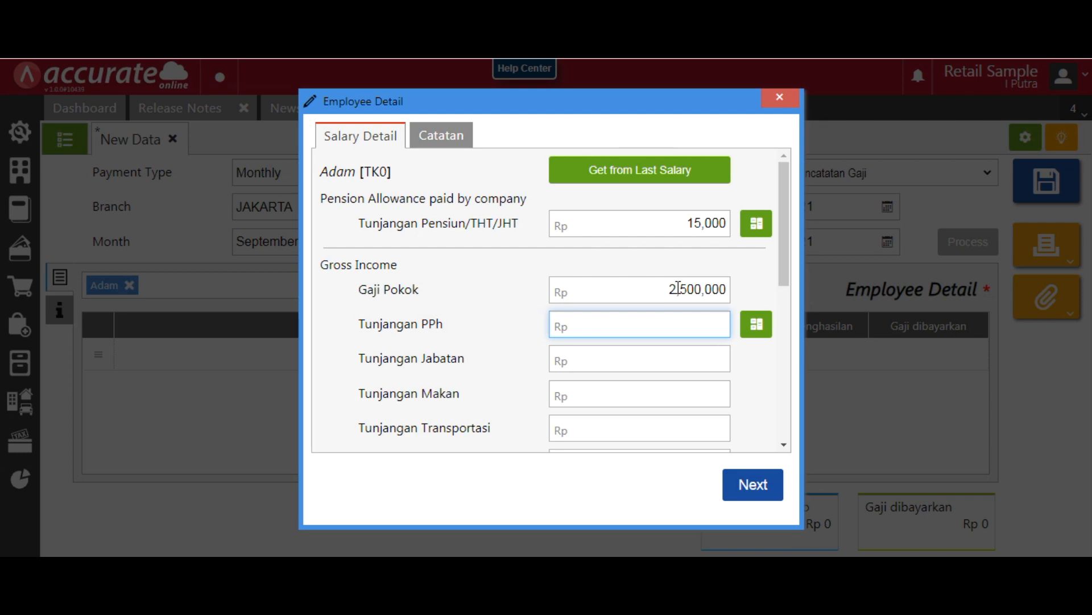
{"action": "type", "text": "10,000"}
{"action": "key", "text": "Tab"}
- Set Tunjangan Jabatan to 500,000, Tunjangan Makan to 300,000 and Tunjangan Transportasi to 250,000
{"action": "left_click", "coordinate": [677, 357]}
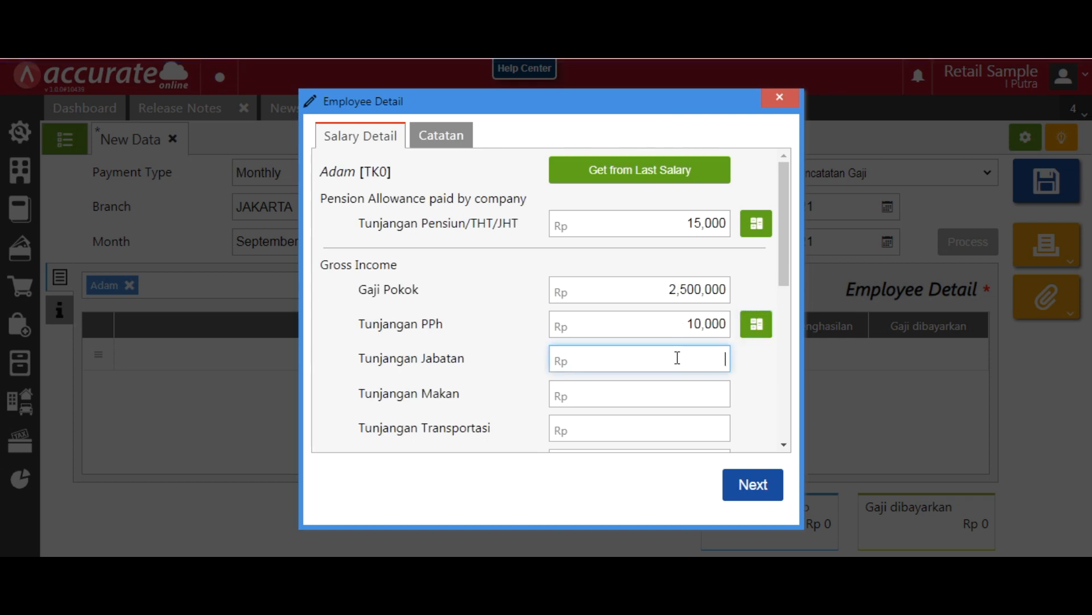
{"action": "type", "text": "5000000"}
{"action": "key", "text": "Tab"}
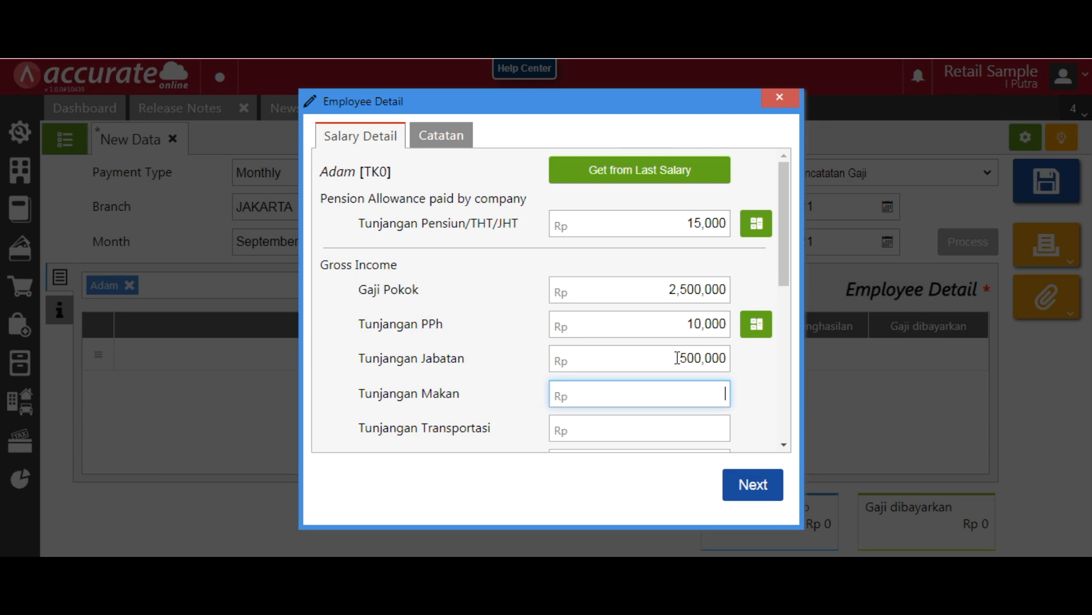
{"action": "type", "text": "3000000"}
{"action": "key", "text": "Tab"}
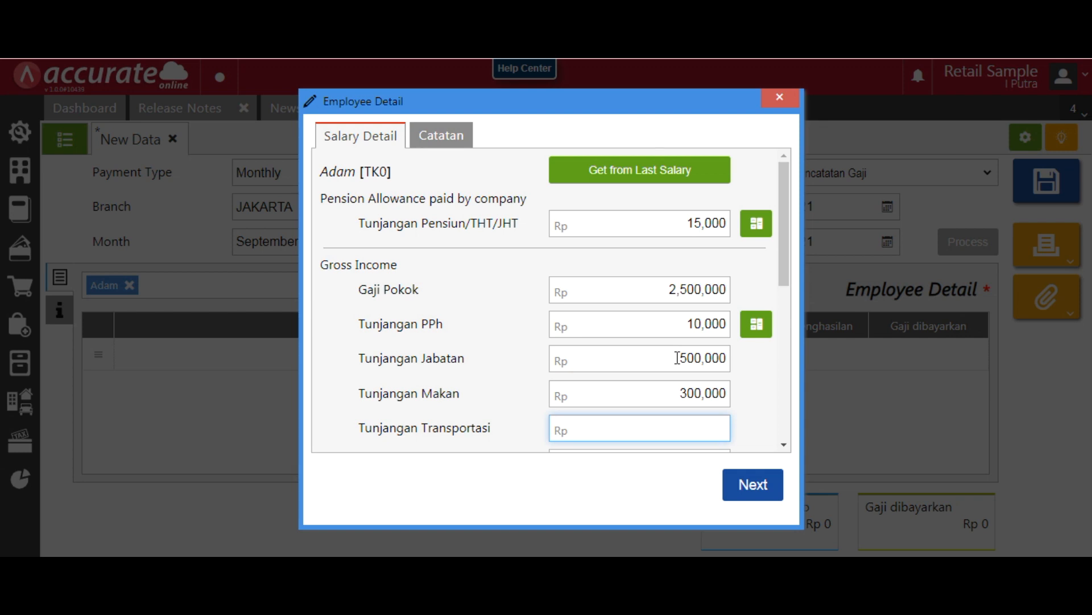
{"action": "type", "text": "250,000"}
{"action": "key", "text": "Tab"}
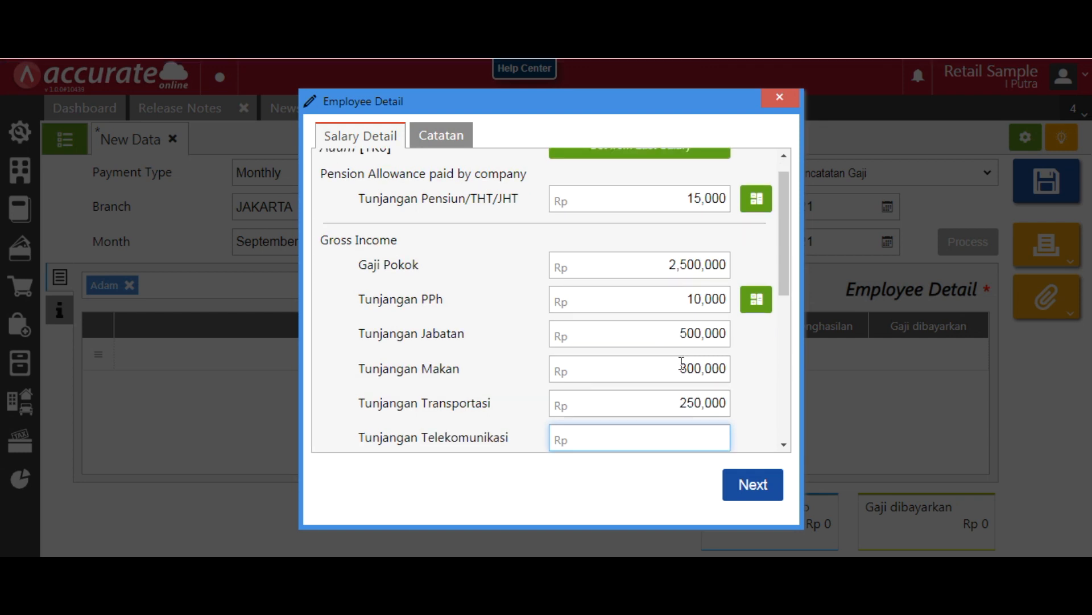
- Set Tunjangan Telekomunikasi to 100,000 and Tunjangan Lembur to 50,000 in the employee's gross income
{"action": "scroll", "coordinate": [681, 362], "scroll_direction": "down", "scroll_amount": 2}
{"action": "scroll", "coordinate": [681, 362], "scroll_direction": "down", "scroll_amount": 1}
{"action": "type", "text": "100,000"}
{"action": "key", "text": "Tab"}
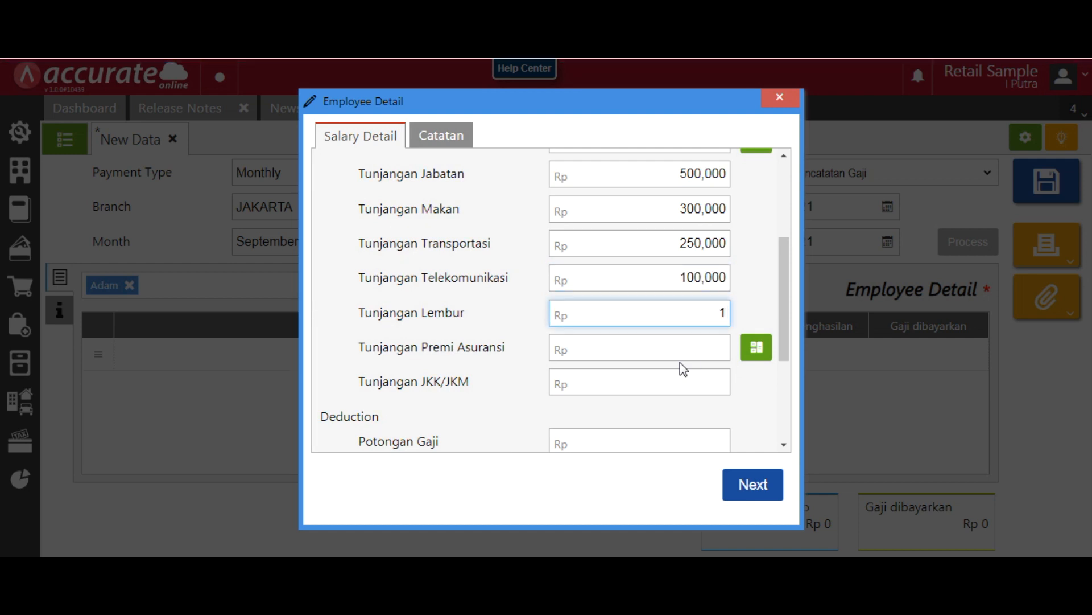
{"action": "type", "text": "500000"}
{"action": "key", "text": "Tab"}
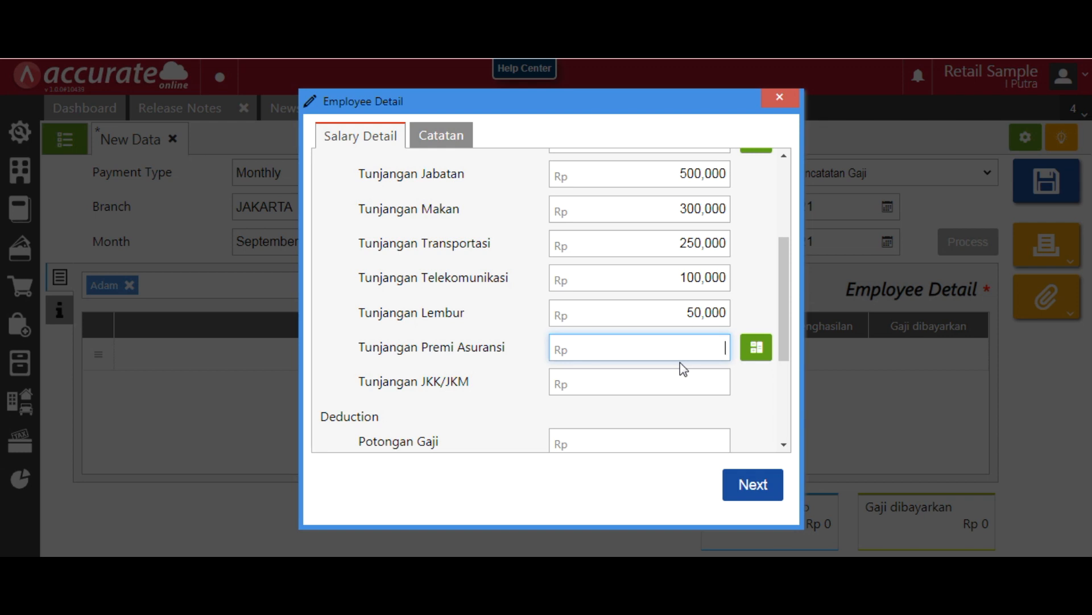
- Set Tunjangan Premi Asuransi to 7,500 and Tunjangan JKK/JKM to 15,000 in the employee's gross income
{"action": "type", "text": "7,500"}
{"action": "key", "text": "Tab"}
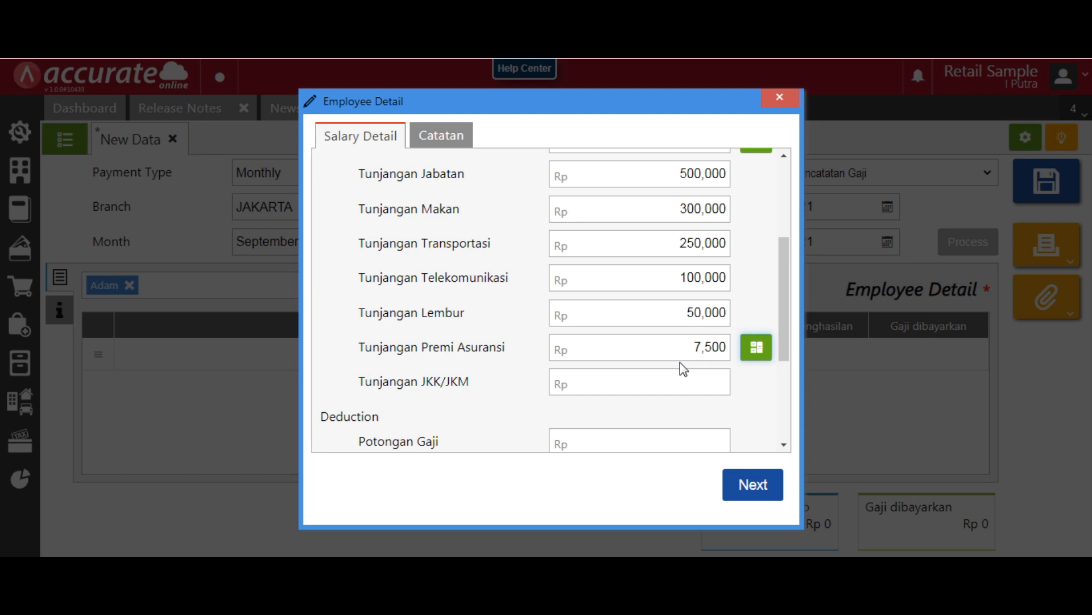
{"action": "key", "text": "Tab"}
{"action": "type", "text": "1"}
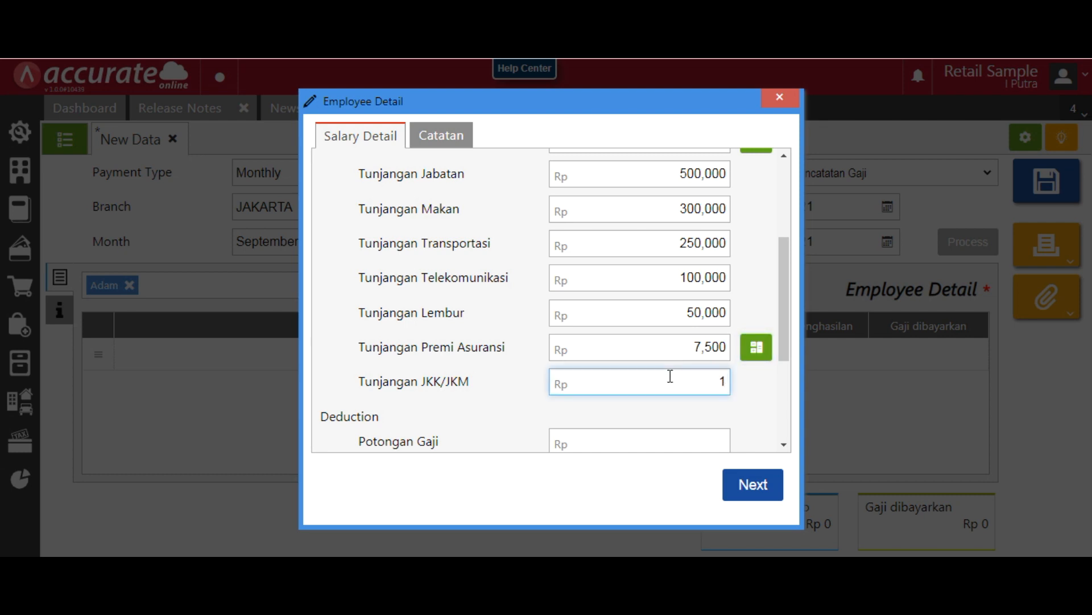
{"action": "type", "text": "5,000"}
{"action": "key", "text": "Tab"}
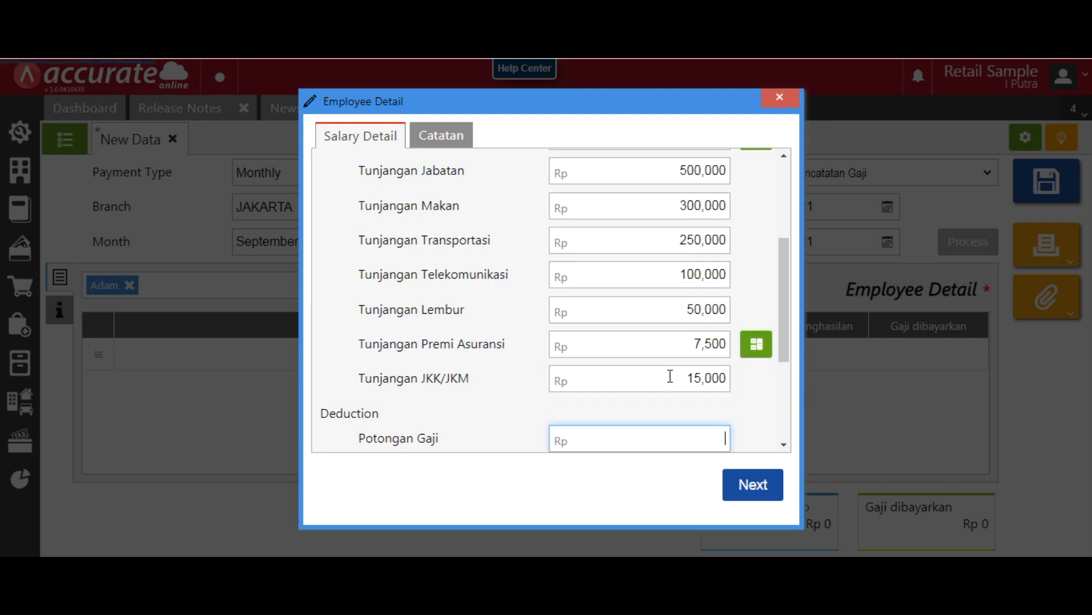
- Enter the deductions Potongan Gaji 250,000 and Iuran Bulanan dan lainnya 100,000
{"action": "scroll", "coordinate": [680, 353], "scroll_direction": "down", "scroll_amount": 3}
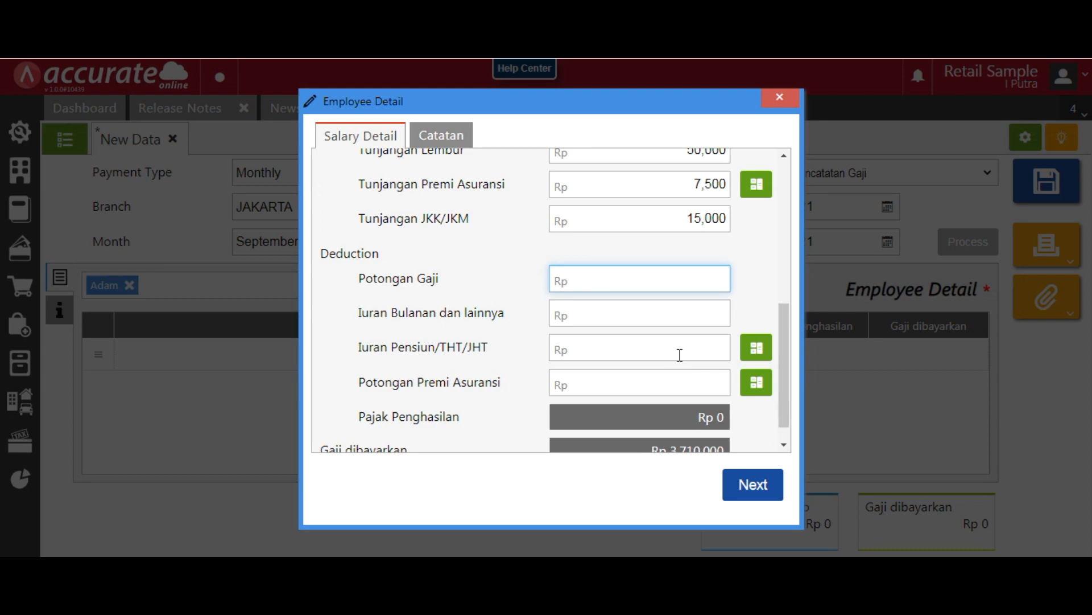
{"action": "type", "text": "250,000"}
{"action": "key", "text": "Tab"}
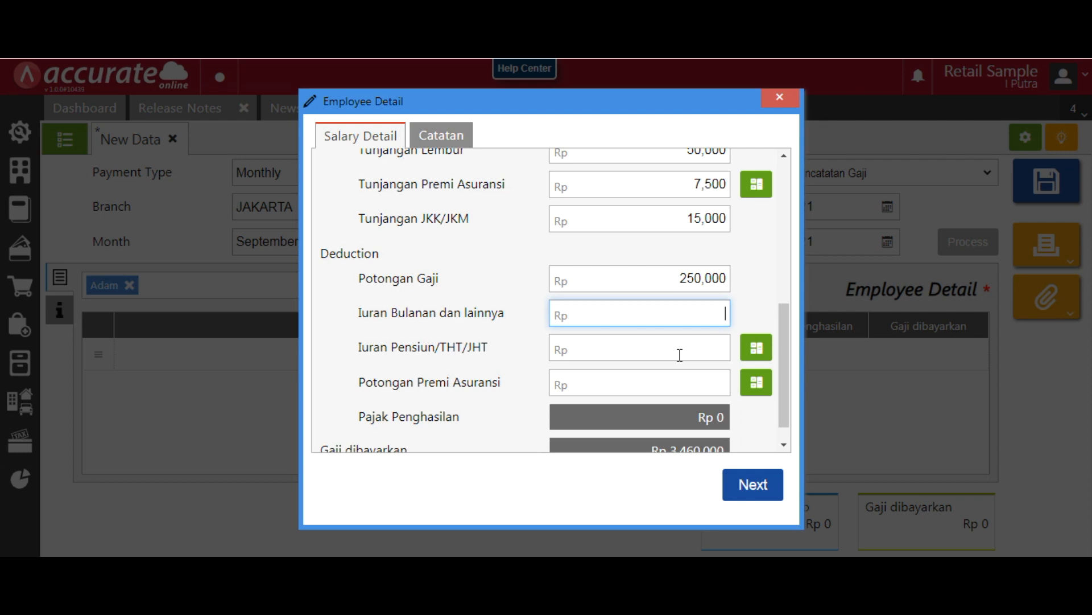
{"action": "type", "text": "100,000"}
{"action": "key", "text": "Tab"}
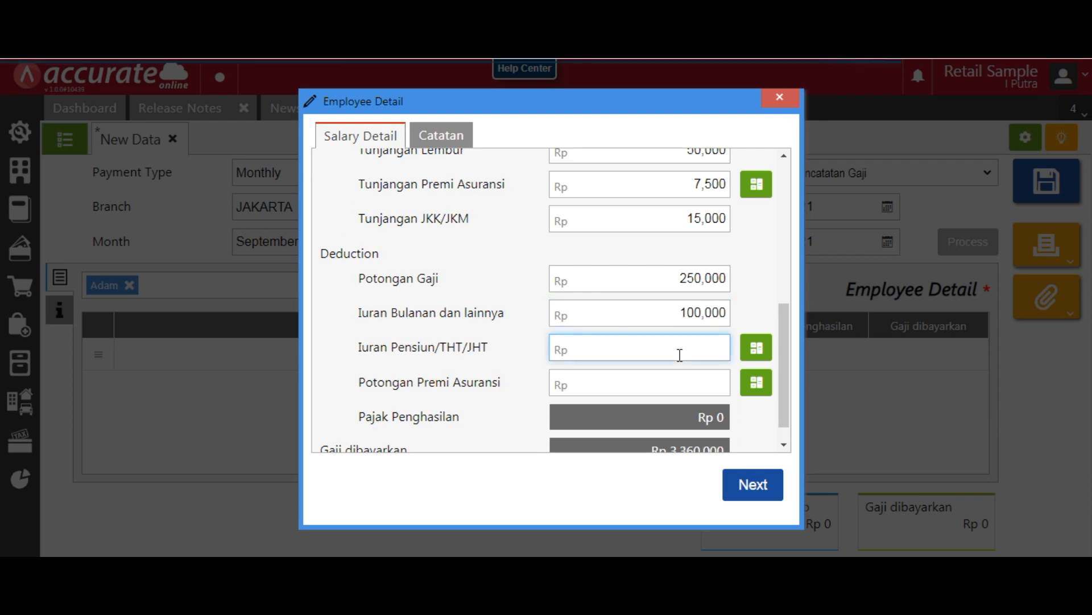
- Enter the deductions Iuran Pensiun/THT/JHT 75,000 and Potongan Premi Asuransi 15,000, and add the employee's salary details to the payroll
{"action": "scroll", "coordinate": [688, 349], "scroll_direction": "down", "scroll_amount": 1}
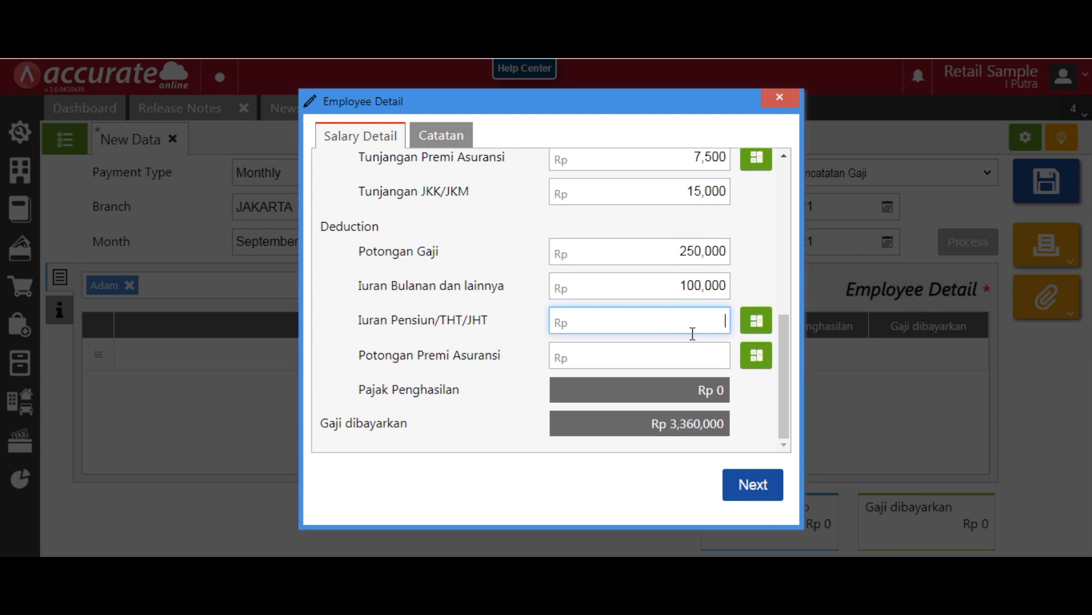
{"action": "type", "text": "75,000"}
{"action": "key", "text": "Tab"}
{"action": "left_click", "coordinate": [706, 354]}
{"action": "type", "text": "15000"}
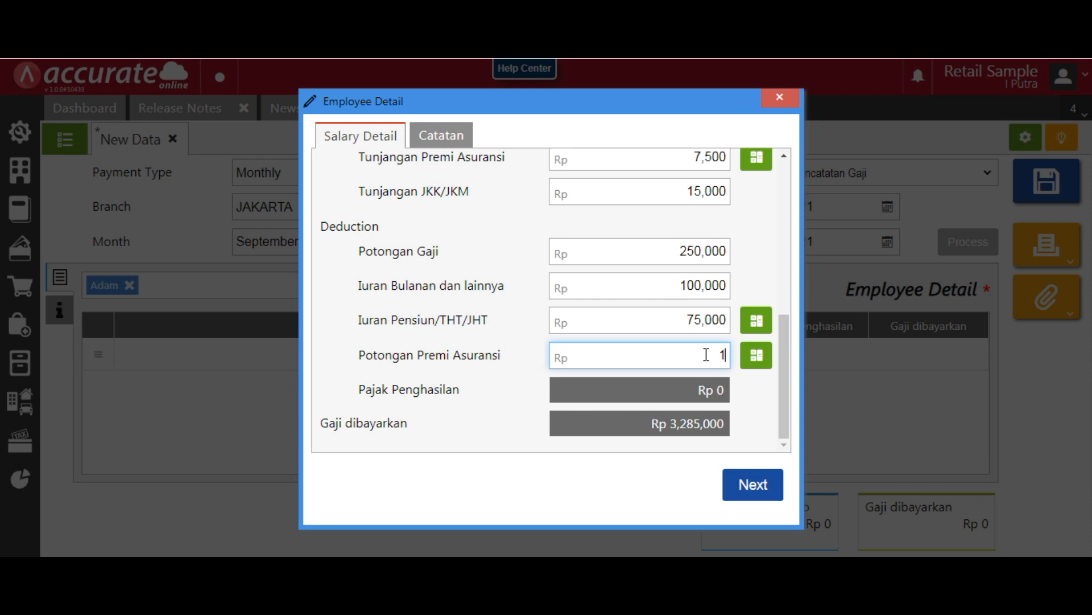
{"action": "key", "text": "Tab"}
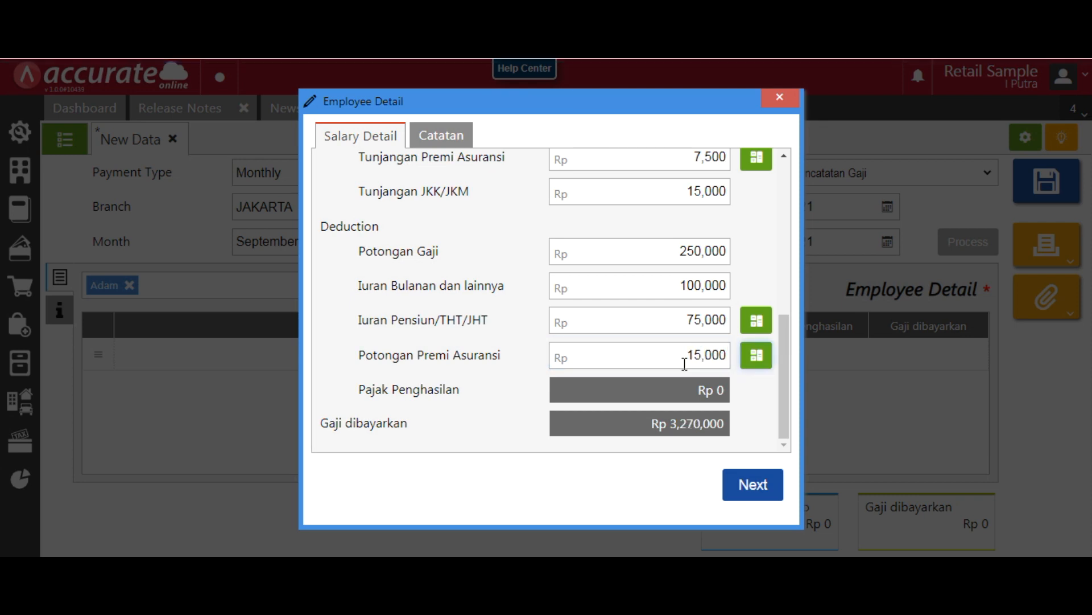
{"action": "key", "text": "Tab"}
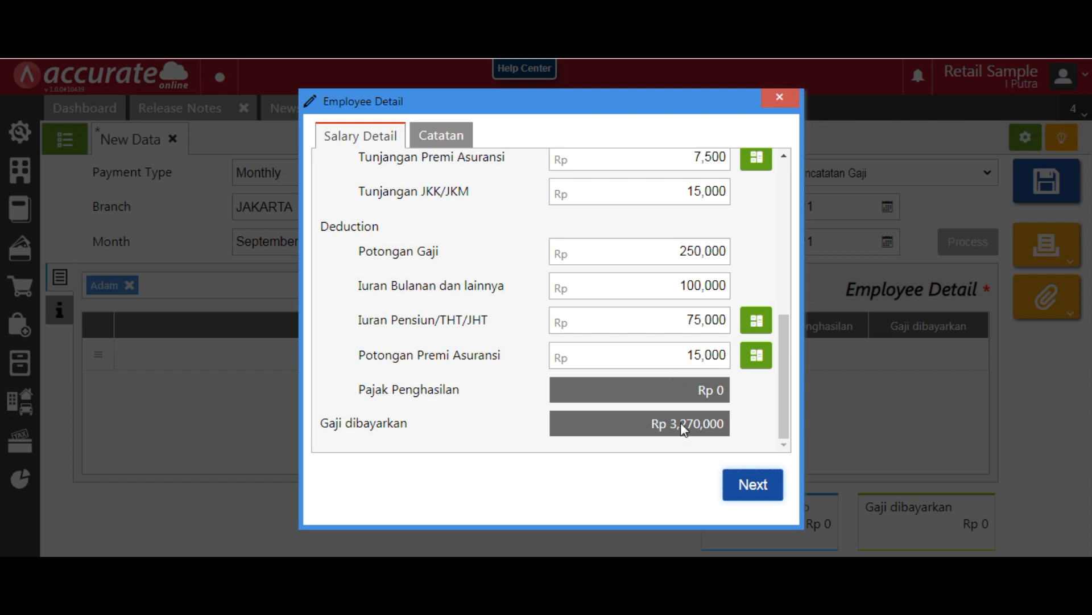
{"action": "left_click", "coordinate": [753, 484]}
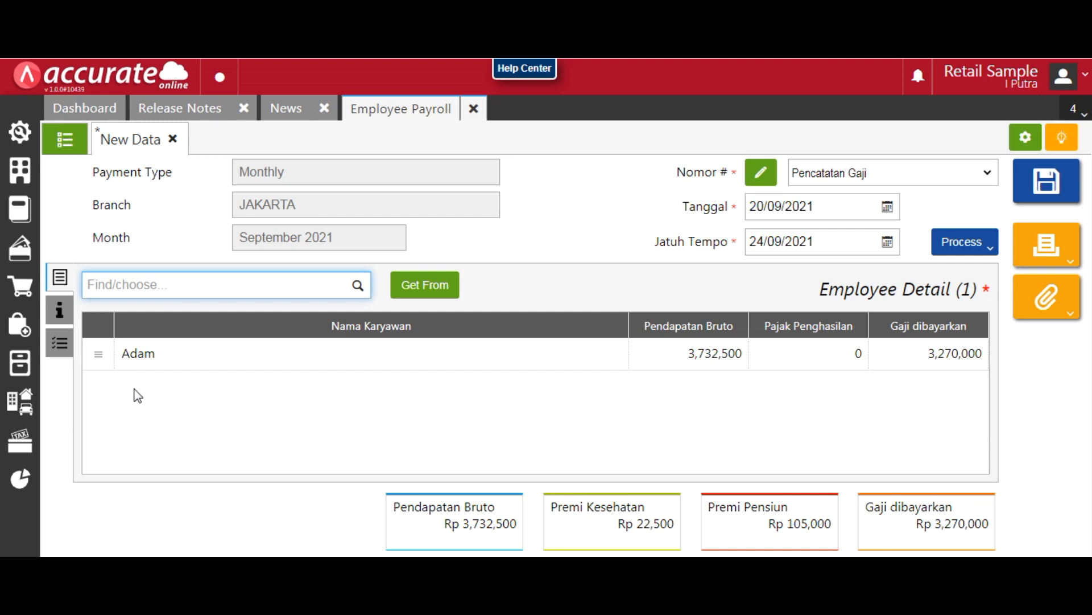
- Set the pension premium due date (Jth Tempo Premi Pensiun) to 10/10/2021 in the payroll's additional info
{"action": "left_click", "coordinate": [61, 319]}
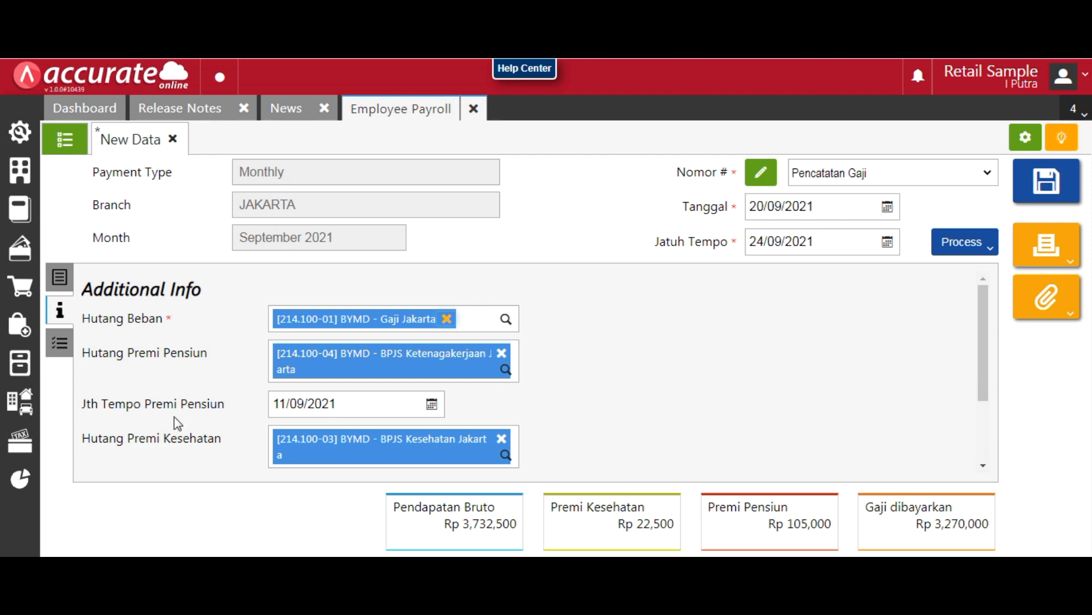
{"action": "left_click", "coordinate": [433, 405]}
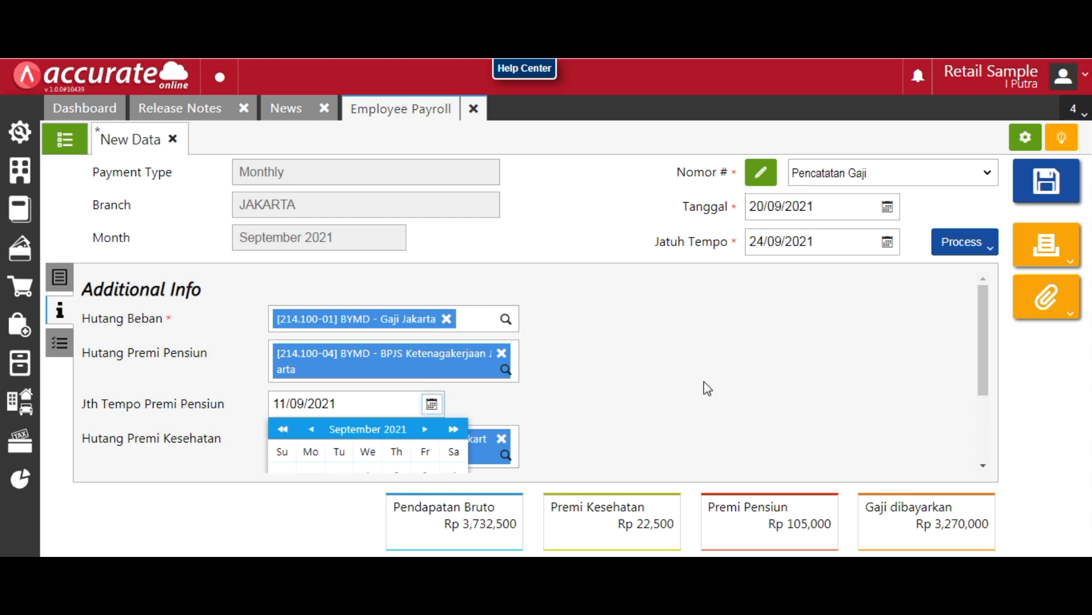
{"action": "scroll", "coordinate": [712, 383], "scroll_direction": "down", "scroll_amount": 2}
{"action": "left_click", "coordinate": [425, 312]}
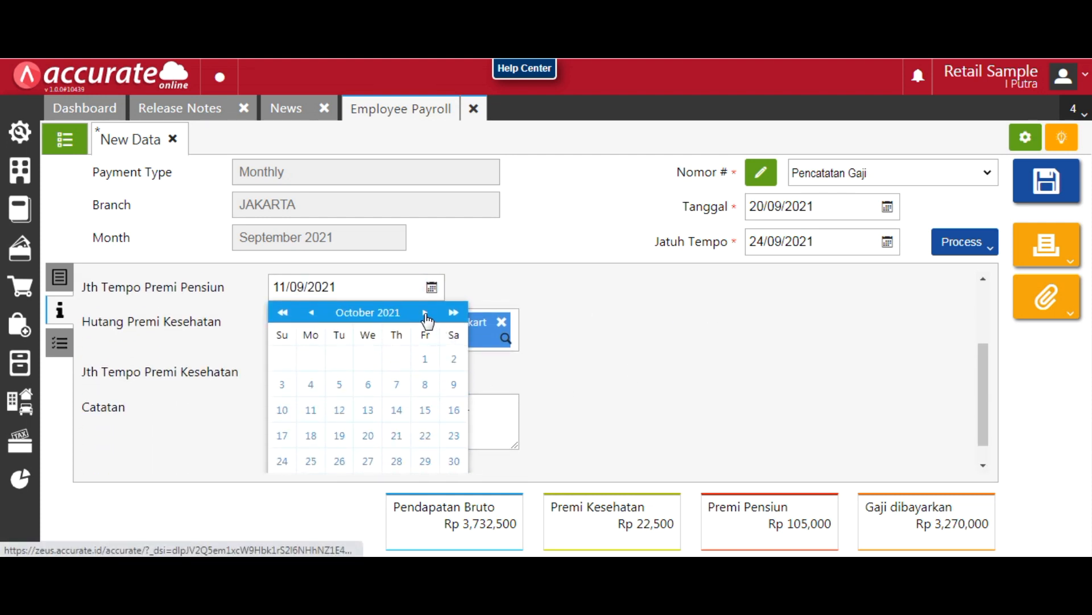
{"action": "left_click", "coordinate": [282, 411]}
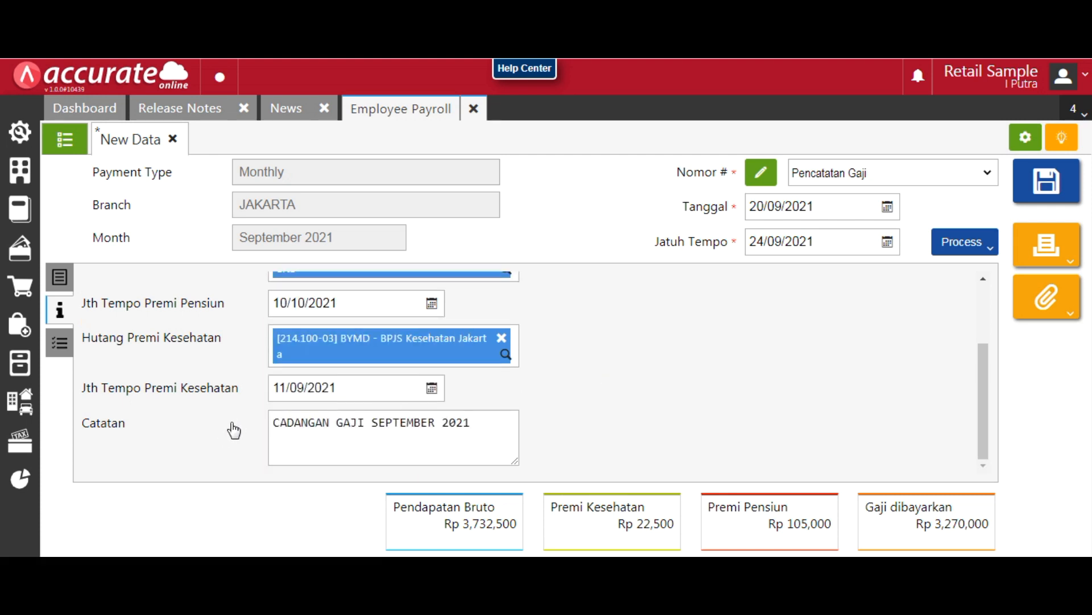
- Review the Employee Payroll Summary components and the payroll's additional info
{"action": "left_click", "coordinate": [62, 346]}
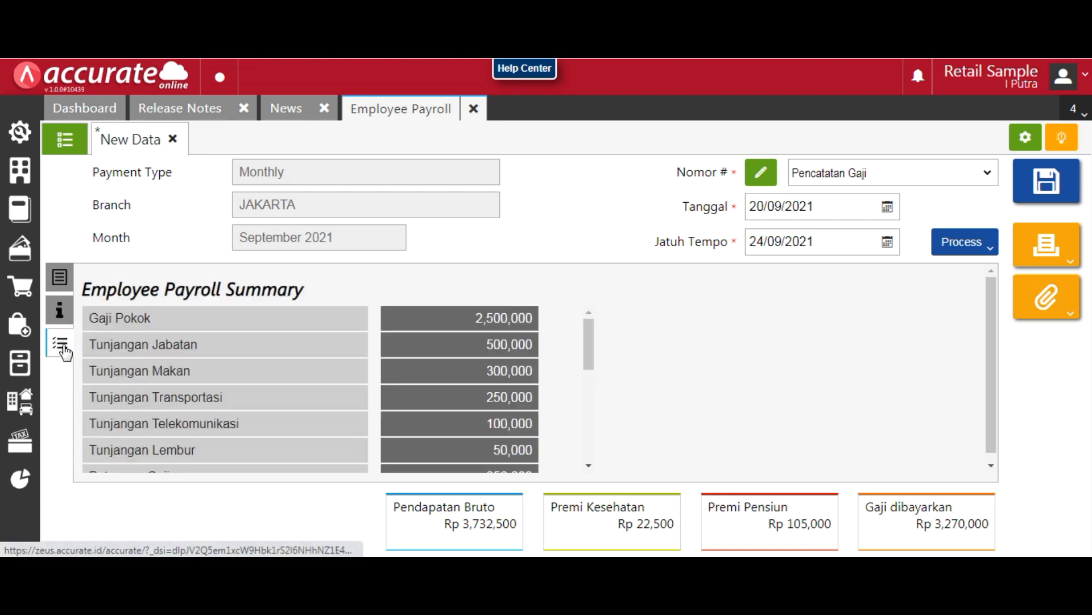
{"action": "scroll", "coordinate": [592, 367], "scroll_direction": "down", "scroll_amount": 10}
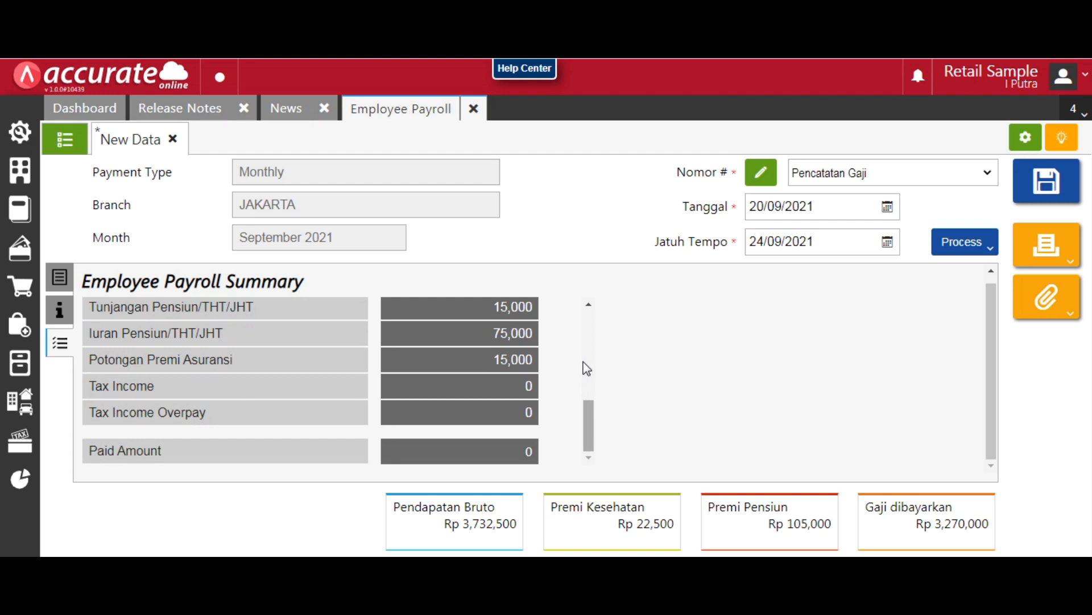
{"action": "scroll", "coordinate": [587, 368], "scroll_direction": "up", "scroll_amount": 10}
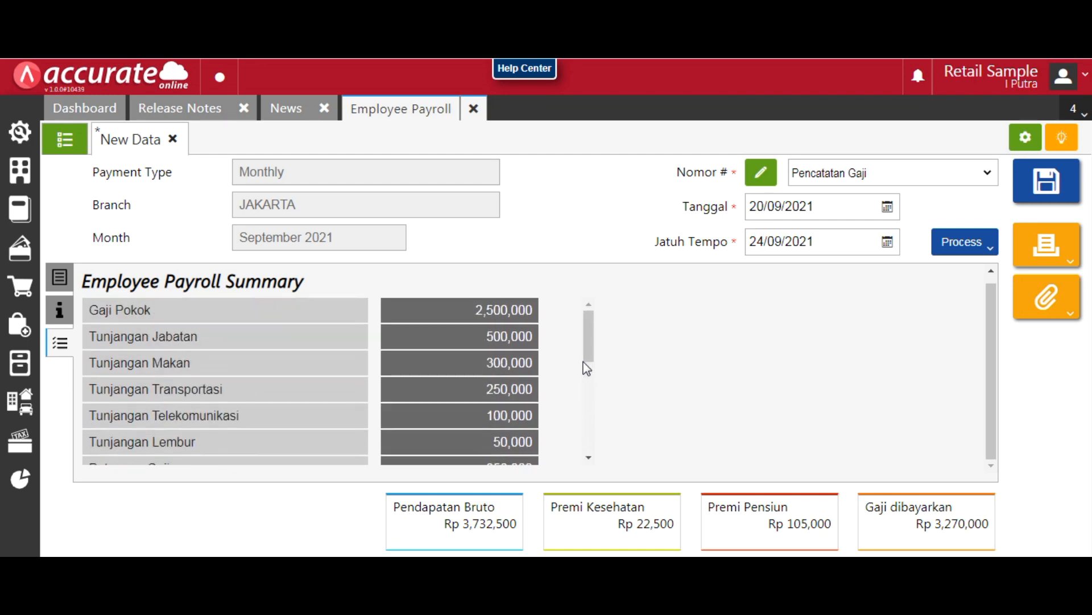
{"action": "left_click", "coordinate": [59, 310]}
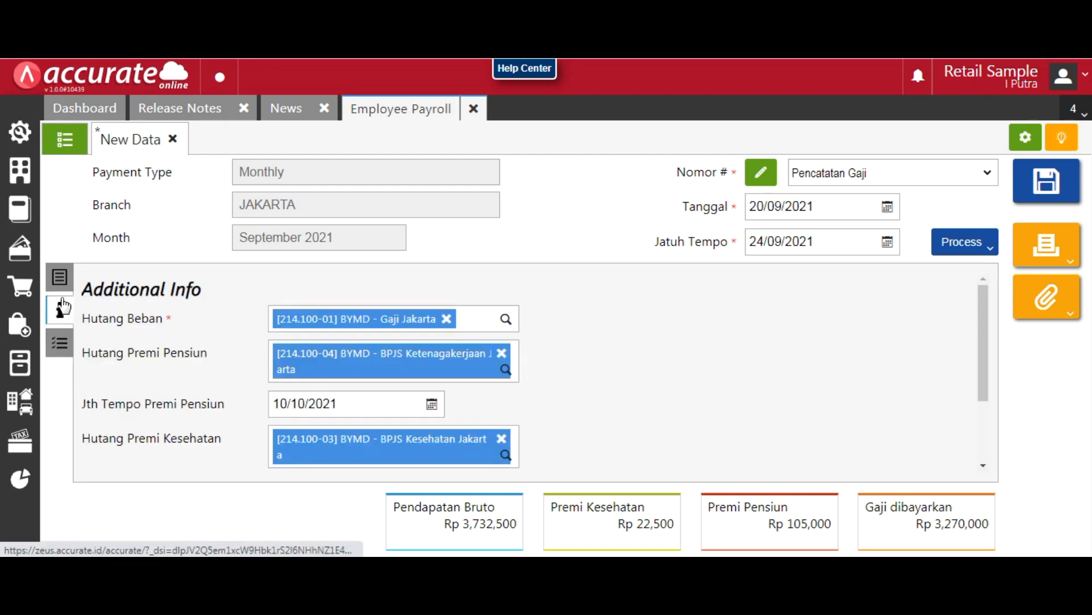
- Choose the second listed employee for the payroll and set their Tunjangan Pensiun/THT/JHT to 7,500
{"action": "left_click", "coordinate": [61, 285]}
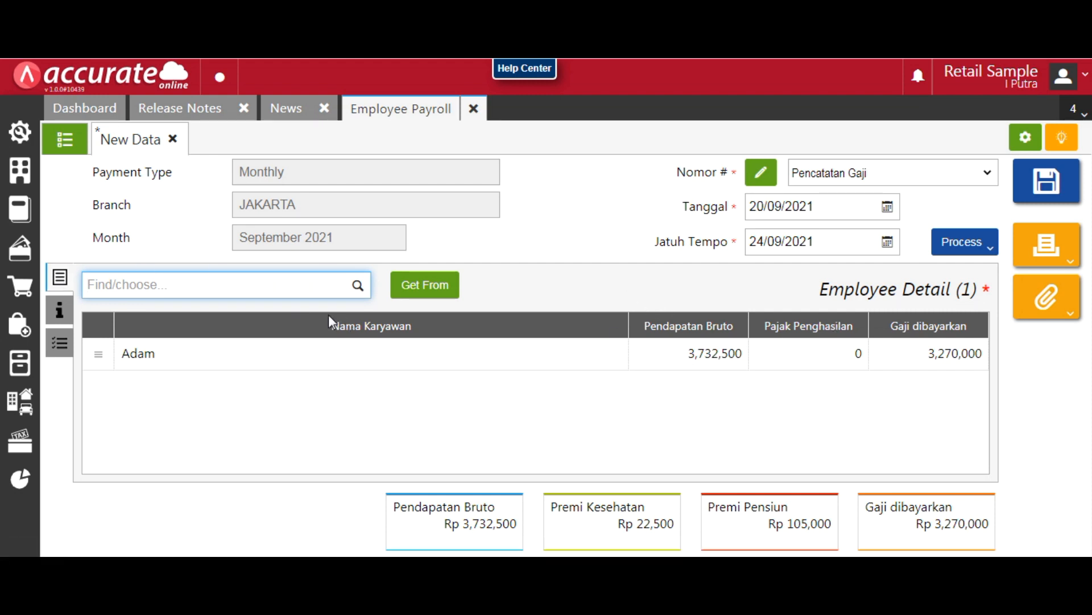
{"action": "left_click", "coordinate": [357, 286]}
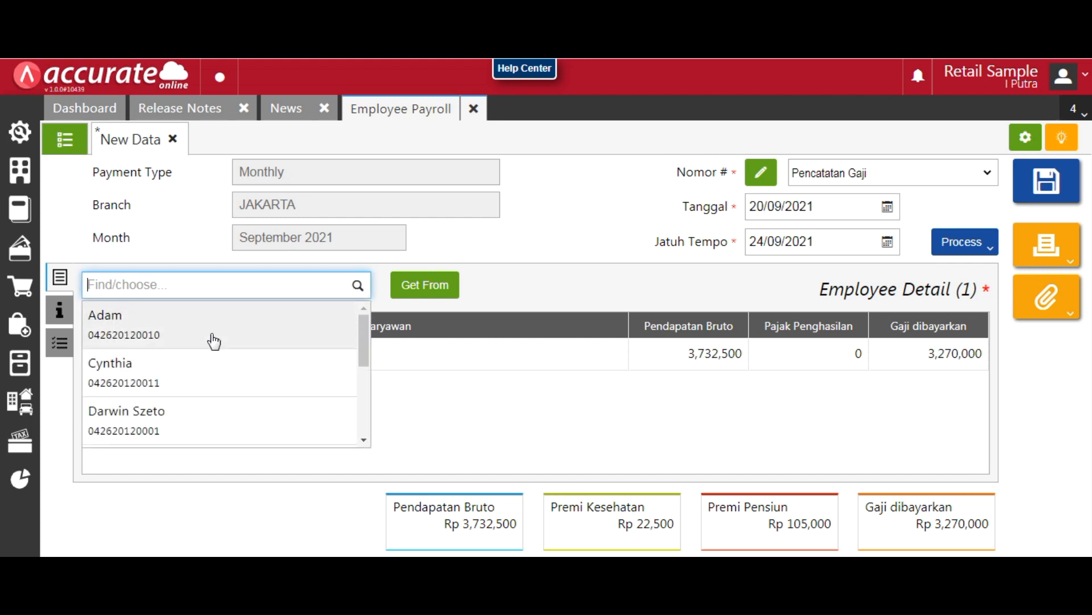
{"action": "left_click", "coordinate": [115, 372]}
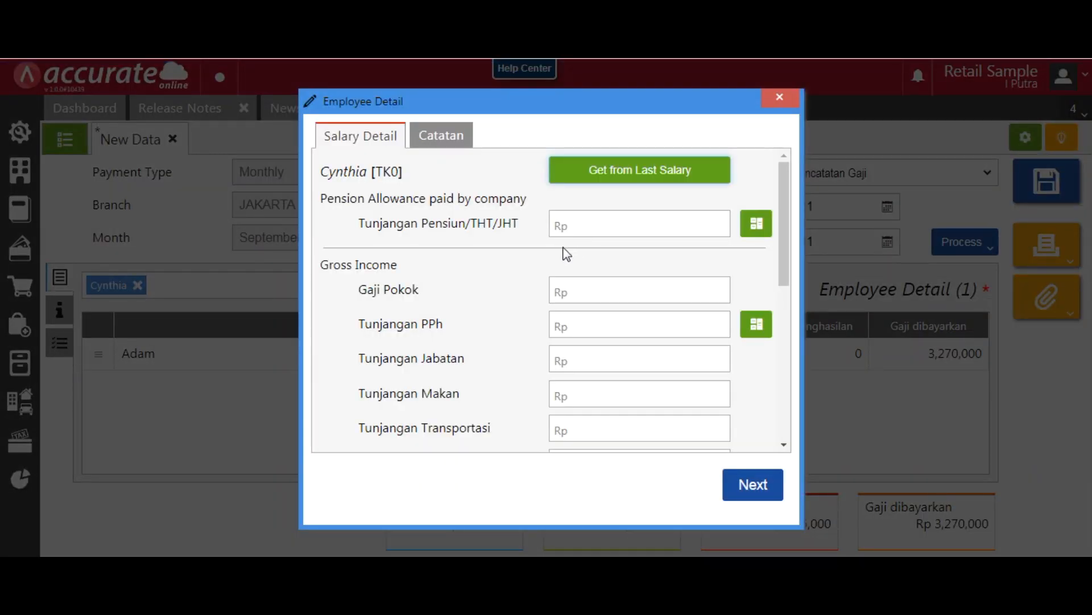
{"action": "left_click", "coordinate": [625, 222]}
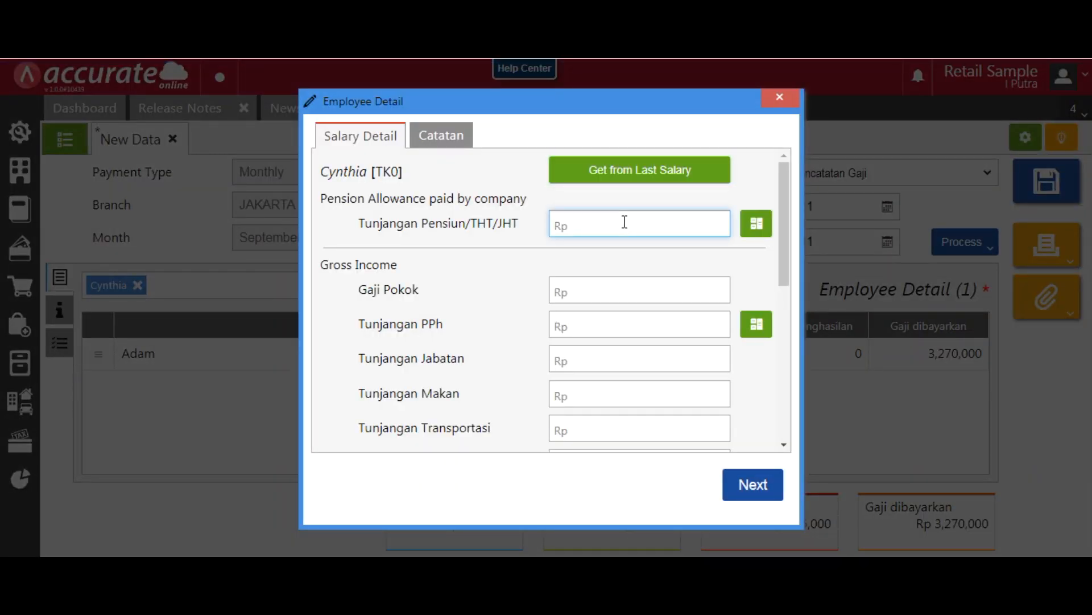
{"action": "type", "text": "7,500"}
{"action": "key", "text": "Tab"}
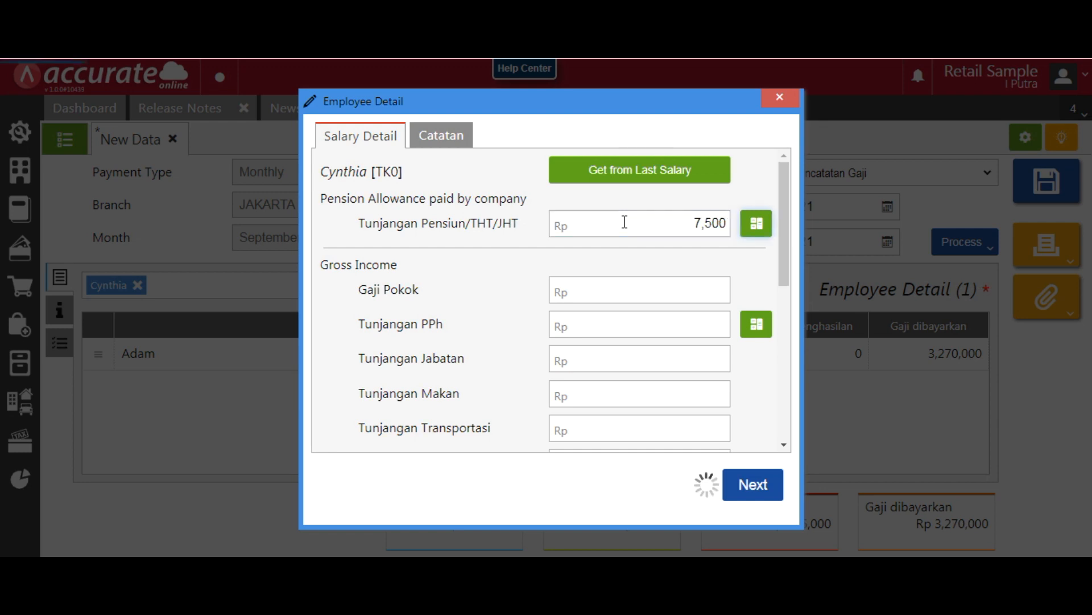
- Set Gaji Pokok to 5,000,000 and Tunjangan PPh to 15,000 in the second employee's gross income
{"action": "left_click", "coordinate": [670, 285]}
{"action": "type", "text": "5000000"}
{"action": "key", "text": "Tab"}
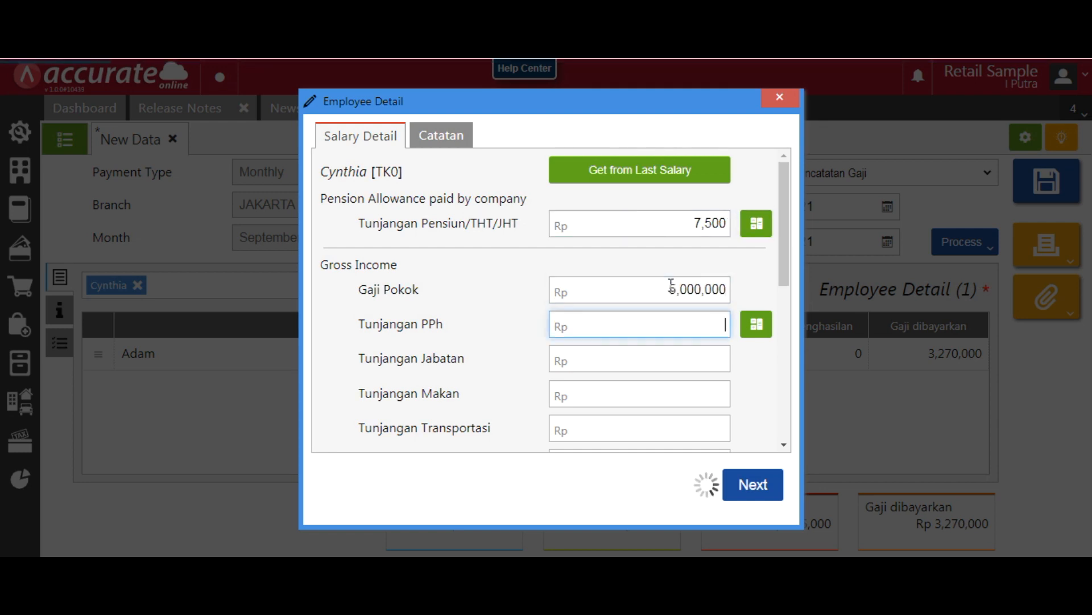
{"action": "type", "text": "15,000"}
{"action": "key", "text": "Tab"}
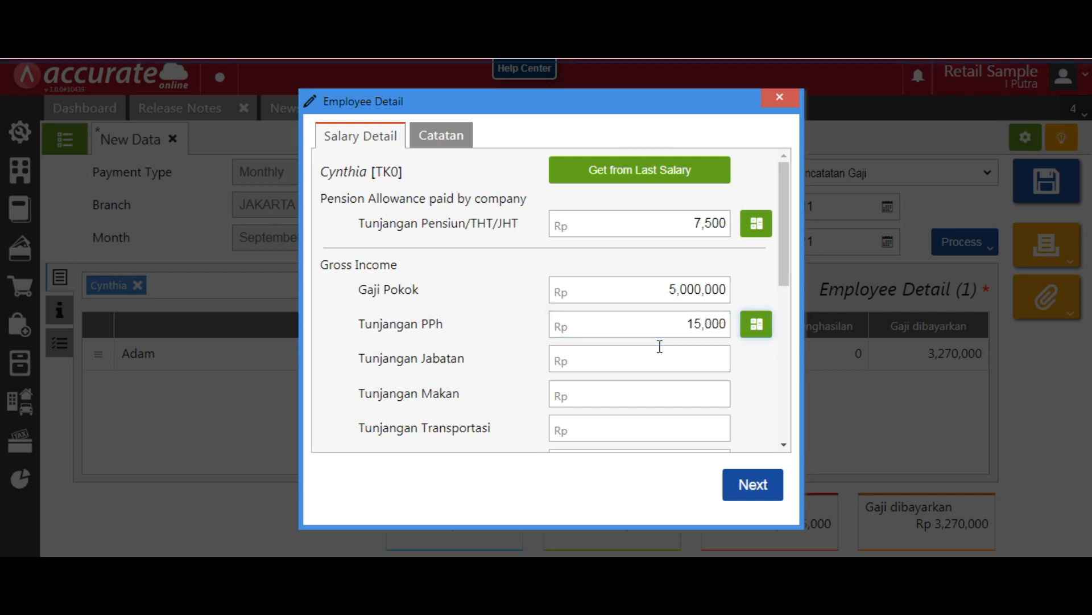
- Set Tunjangan Jabatan to 500,000 and Tunjangan Makan to 750,000 in the second employee's gross income
{"action": "left_click", "coordinate": [651, 359]}
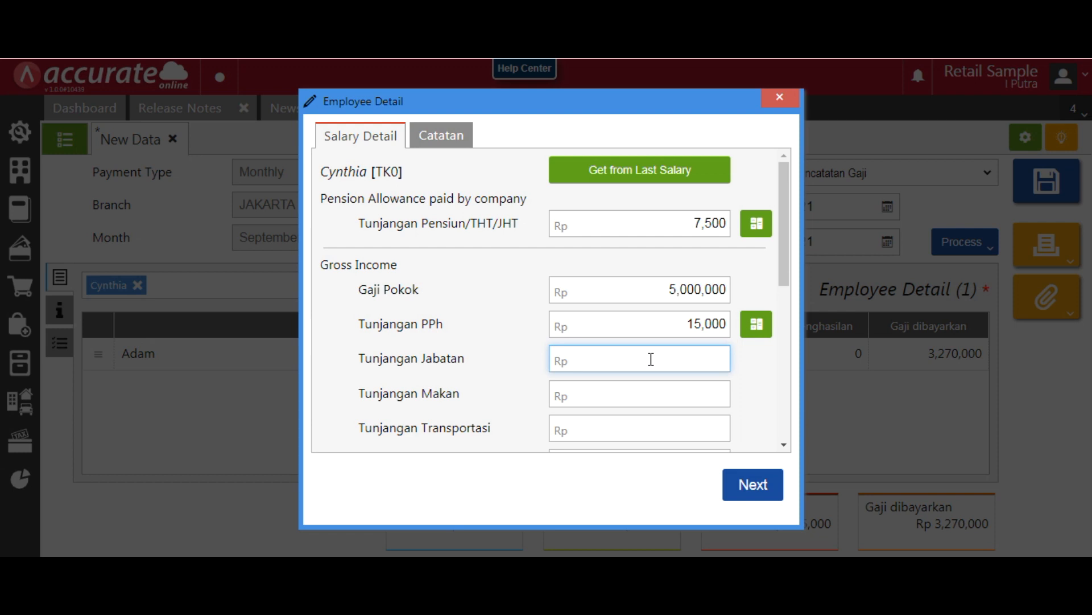
{"action": "type", "text": "500,000"}
{"action": "key", "text": "Tab"}
{"action": "type", "text": "750000"}
{"action": "key", "text": "Tab"}
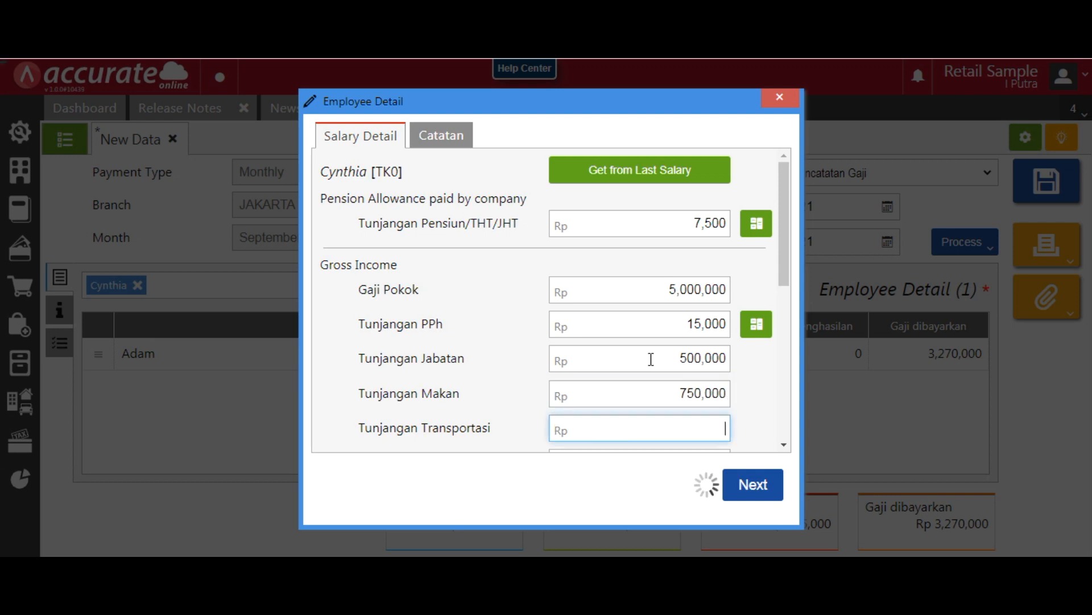
- Set the second employee's Tunjangan Transportasi to 250,000, Tunjangan Telekomunikasi to 150,000 and Tunjangan Lembur to 1,000,000
{"action": "type", "text": "250,000"}
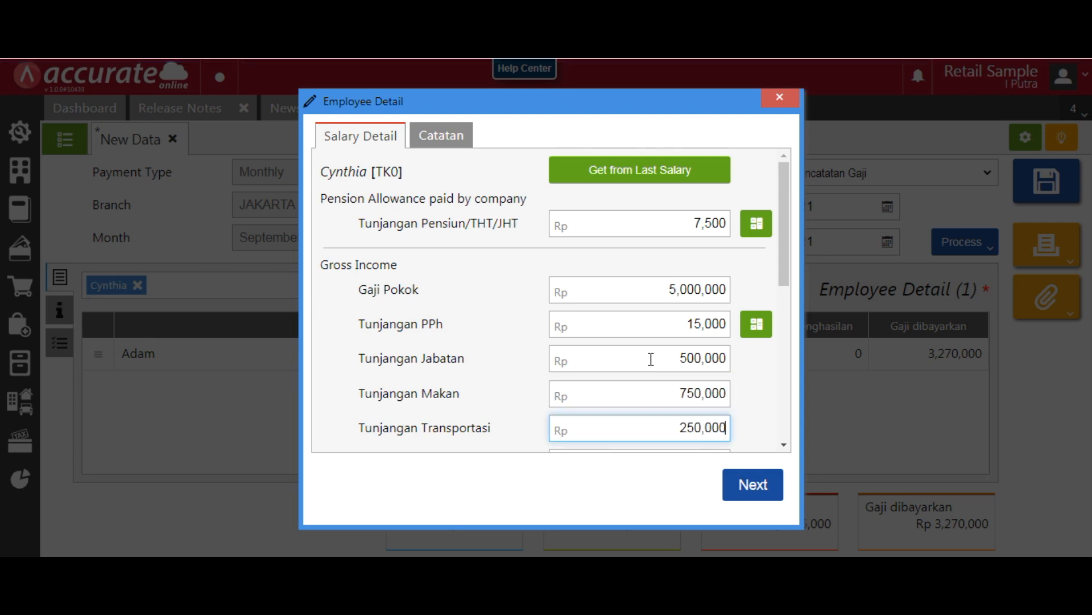
{"action": "key", "text": "Tab"}
{"action": "scroll", "coordinate": [645, 378], "scroll_direction": "down", "scroll_amount": 4}
{"action": "type", "text": "150,000"}
{"action": "key", "text": "Tab"}
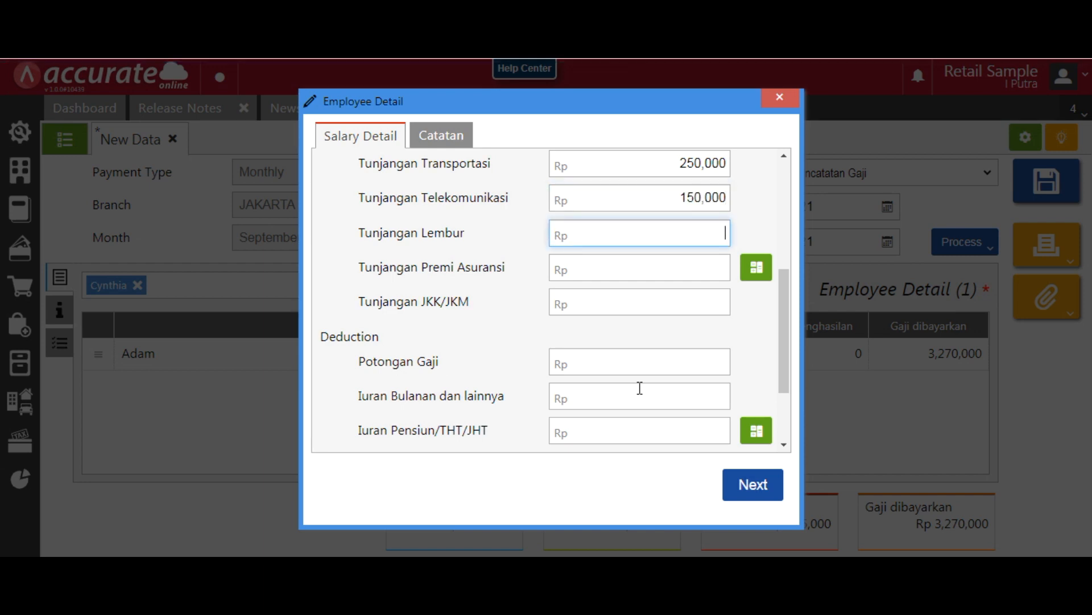
{"action": "type", "text": "1,000,000"}
{"action": "key", "text": "Tab"}
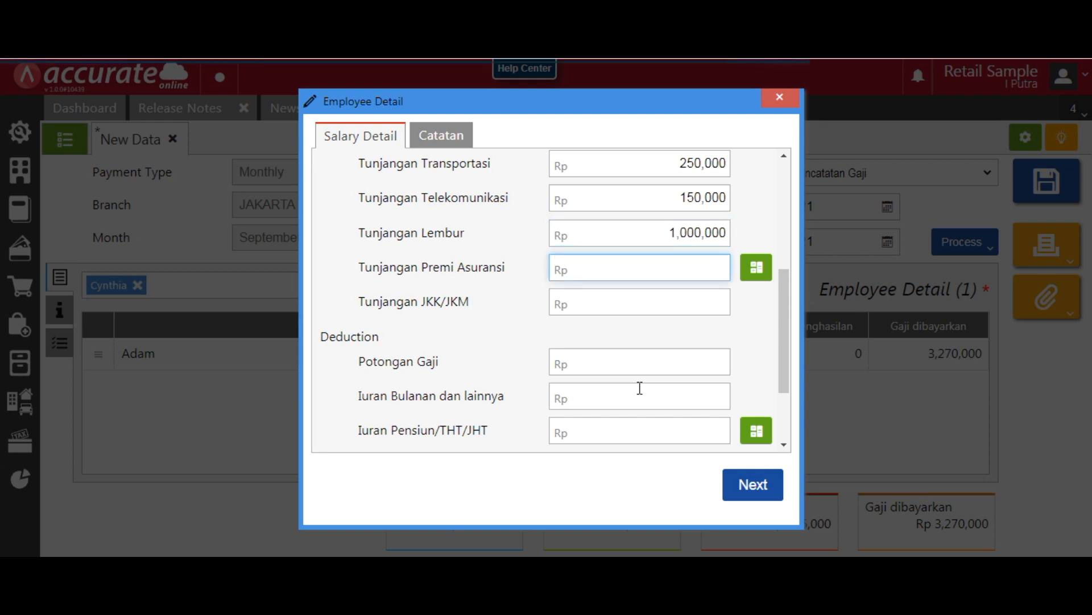
- Set Tunjangan Premi Asuransi and Tunjangan JKK/JKM to 25,000 each in the second employee's gross income
{"action": "type", "text": "25,000"}
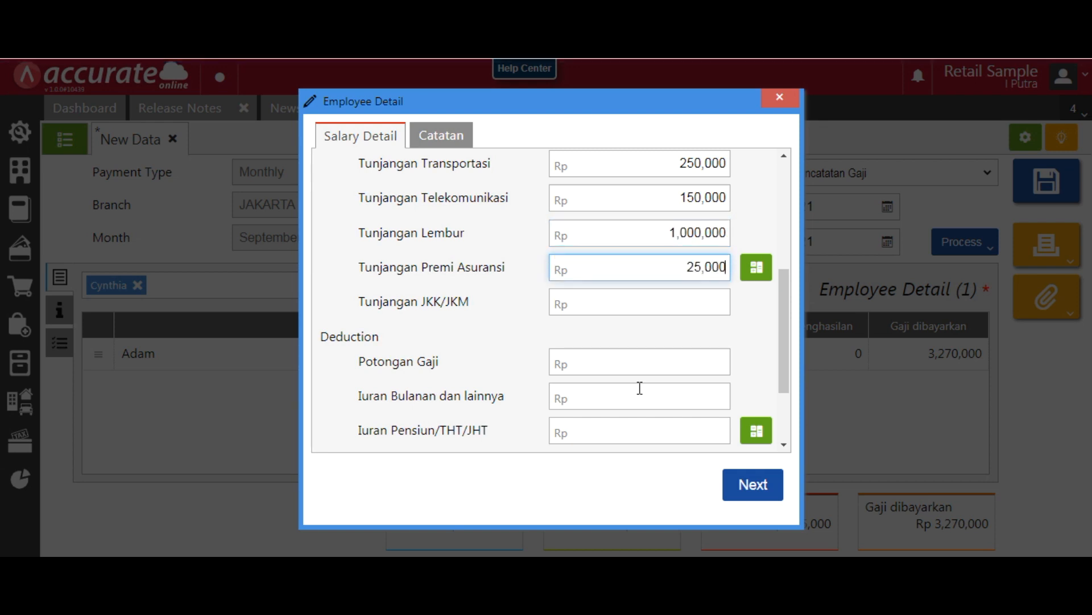
{"action": "key", "text": "Tab"}
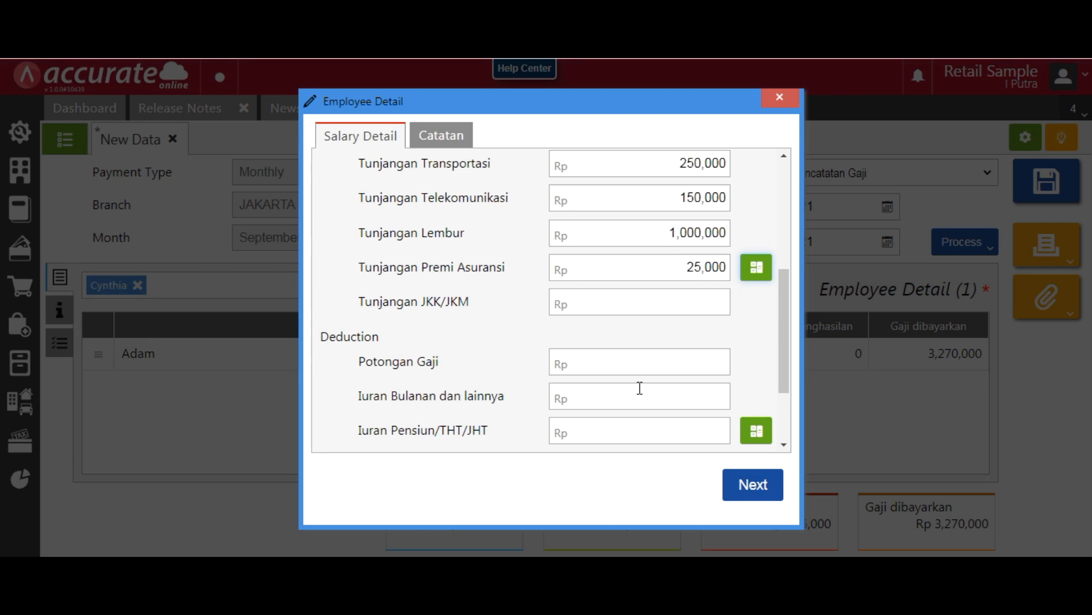
{"action": "left_click", "coordinate": [682, 297]}
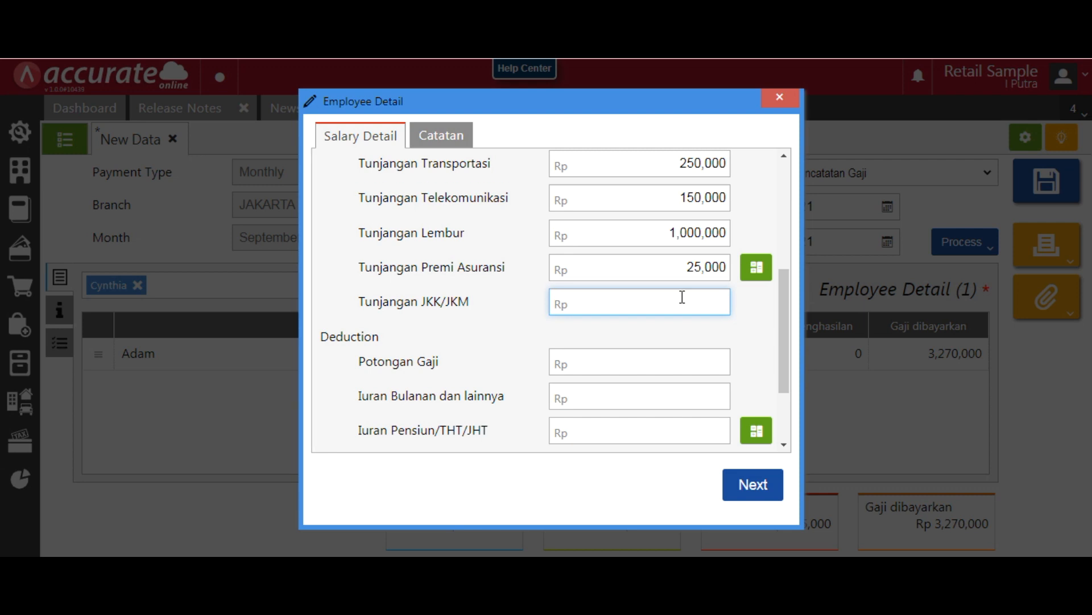
{"action": "type", "text": "5000"}
{"action": "key", "text": "Tab"}
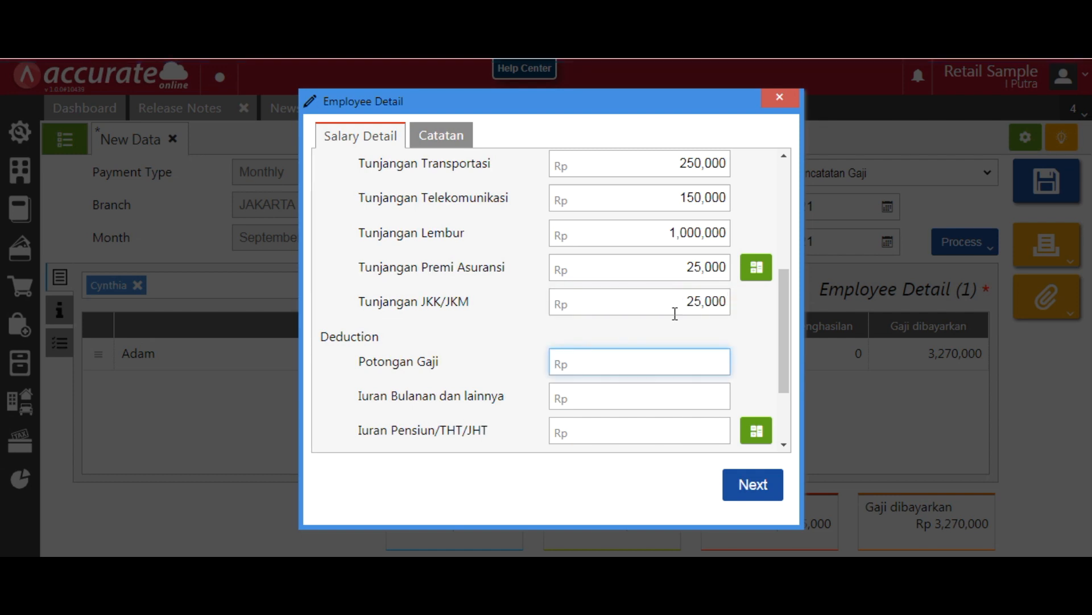
- Enter the second employee's deductions Potongan Gaji 1,000,000 and Iuran Bulanan dan lainnya 25,000
{"action": "scroll", "coordinate": [675, 313], "scroll_direction": "down", "scroll_amount": 3}
{"action": "type", "text": "1,000,000"}
{"action": "key", "text": "Tab"}
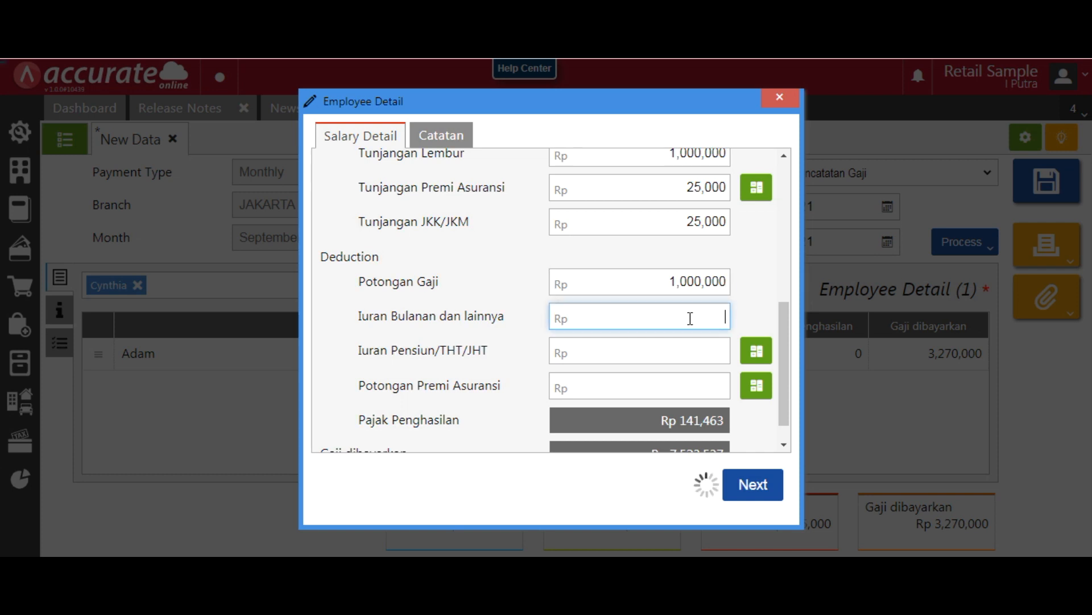
{"action": "type", "text": "250000"}
{"action": "key", "text": "Tab"}
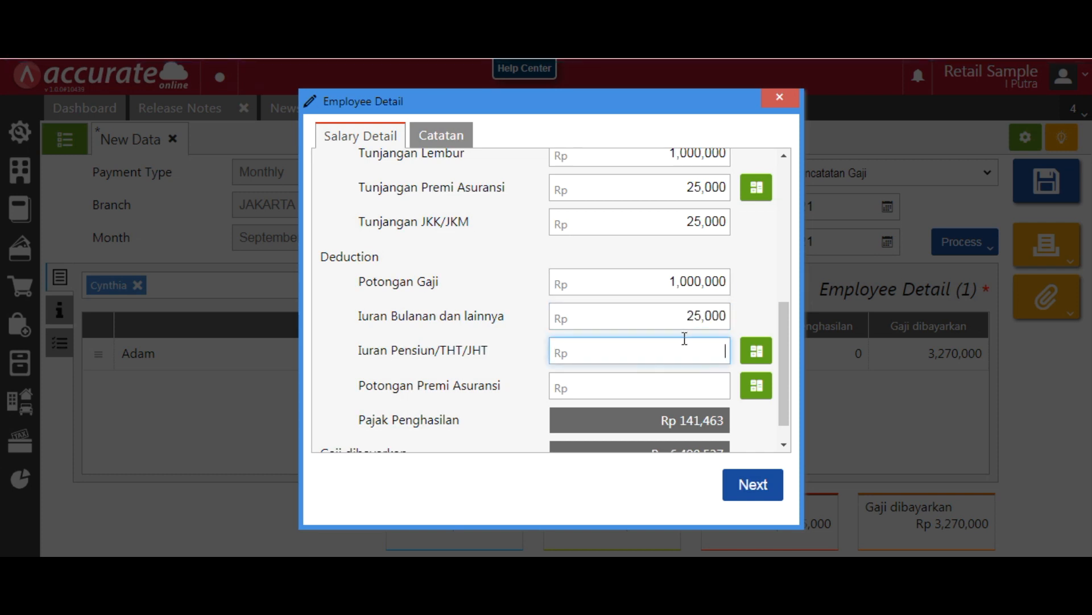
- Enter the deductions Iuran Pensiun/THT/JHT 14,000 and Potongan Premi Asuransi 25,000, and add the second employee's salary details to the payroll
{"action": "scroll", "coordinate": [677, 345], "scroll_direction": "down", "scroll_amount": 1}
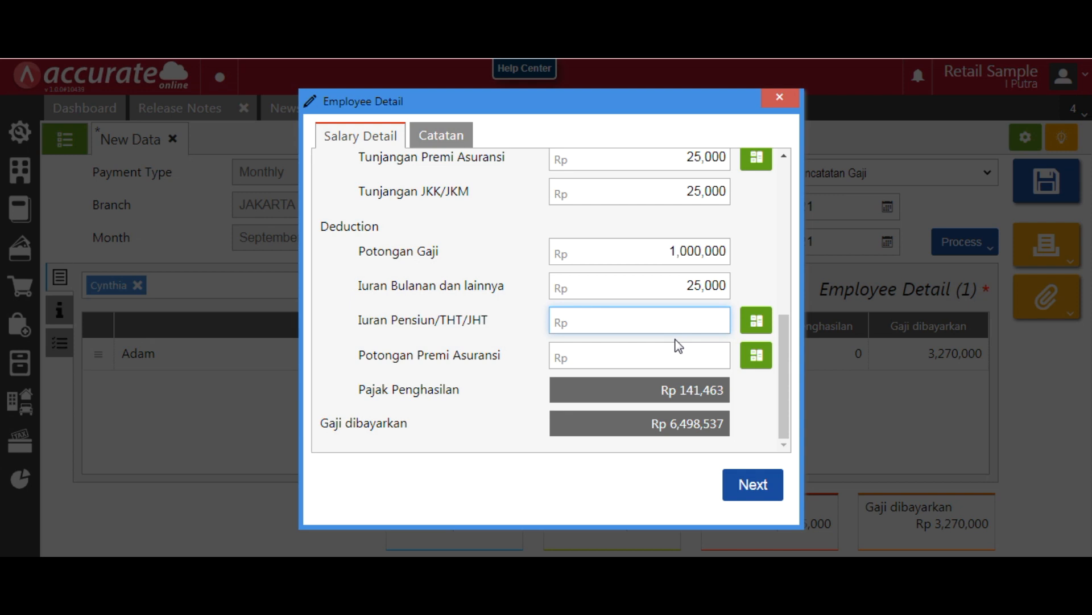
{"action": "type", "text": "4000"}
{"action": "key", "text": "Tab"}
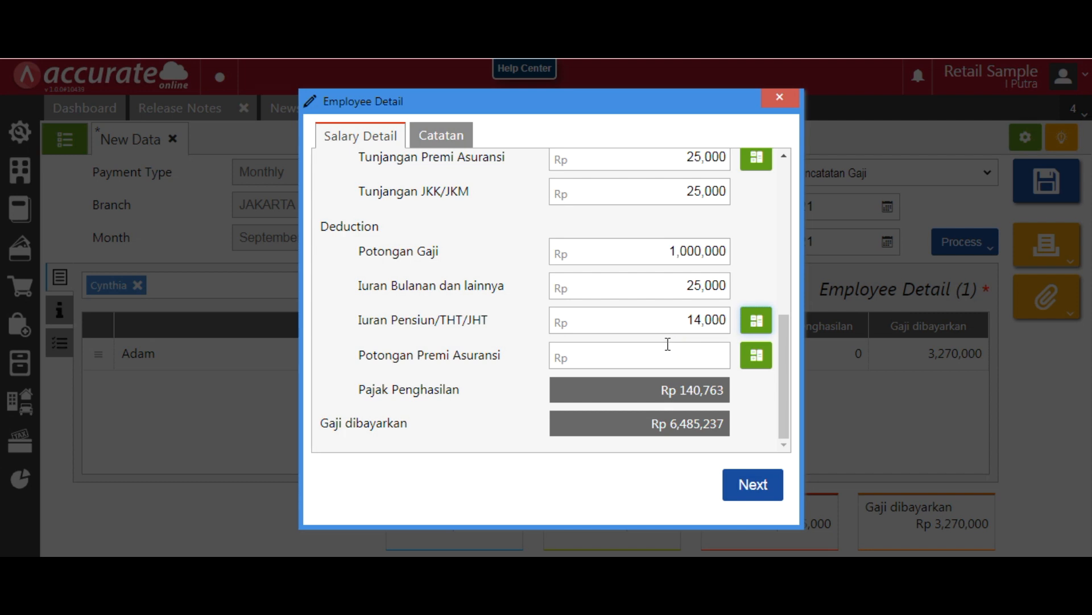
{"action": "left_click", "coordinate": [662, 352]}
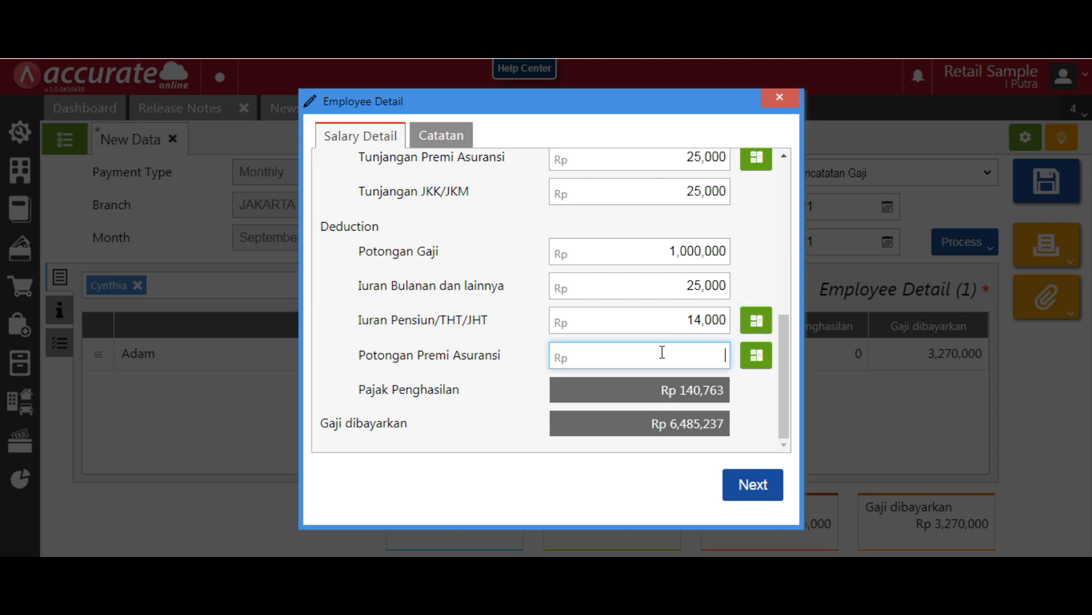
{"action": "type", "text": "25,000"}
{"action": "key", "text": "Tab"}
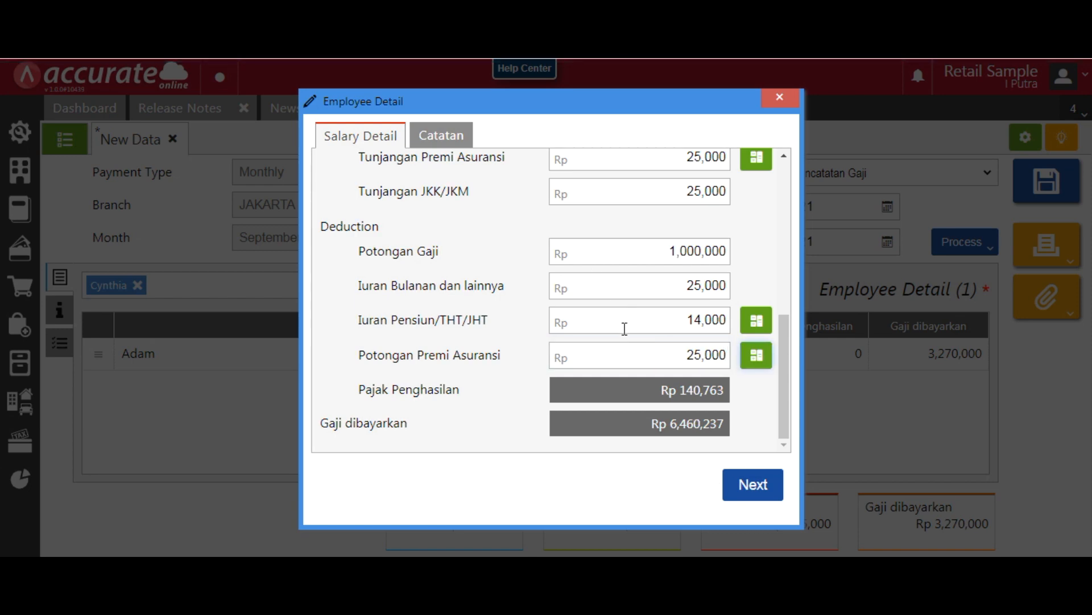
{"action": "left_click", "coordinate": [735, 493]}
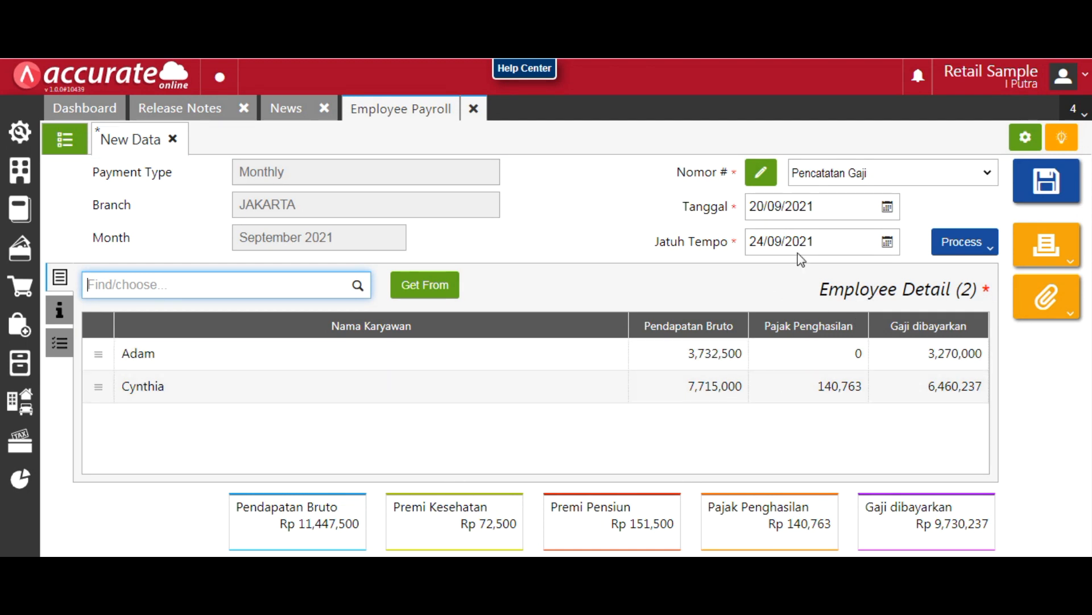
- Try to save the employee payroll, and reopen the unsaved record for editing
{"action": "left_click", "coordinate": [1044, 190]}
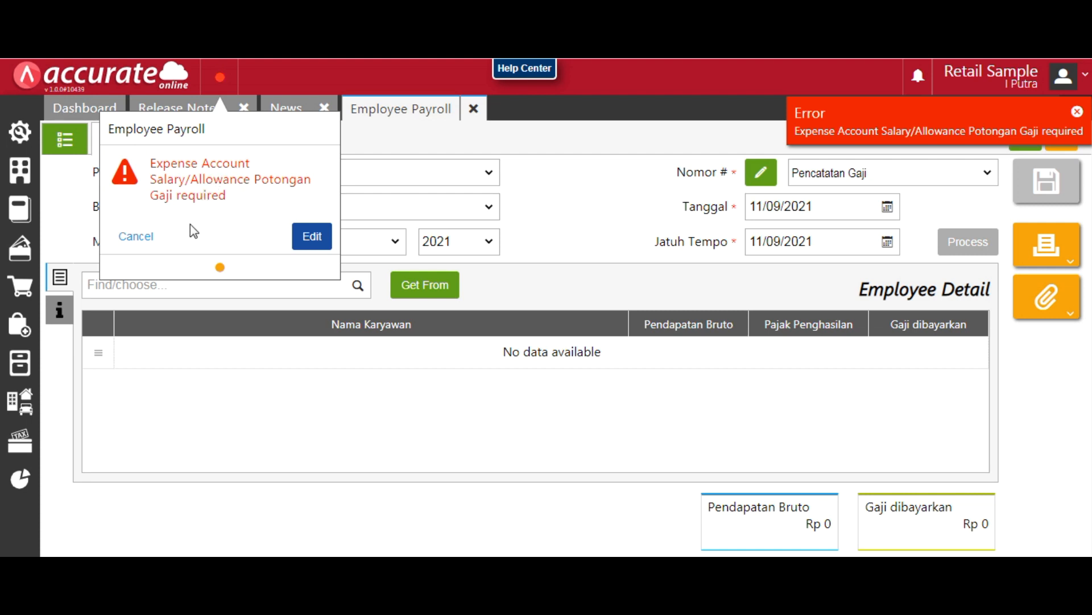
{"action": "left_click", "coordinate": [307, 239]}
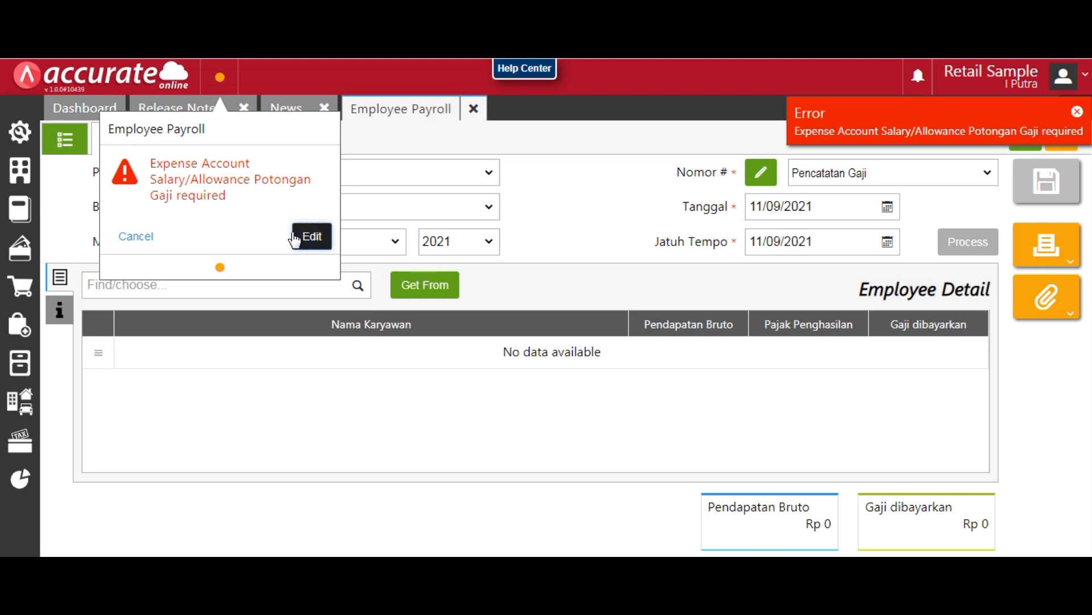
- Examine the reopened payroll's additional info and its summary entry for Potongan Gaji
{"action": "left_click", "coordinate": [59, 310]}
{"action": "scroll", "coordinate": [595, 374], "scroll_direction": "down", "scroll_amount": 5}
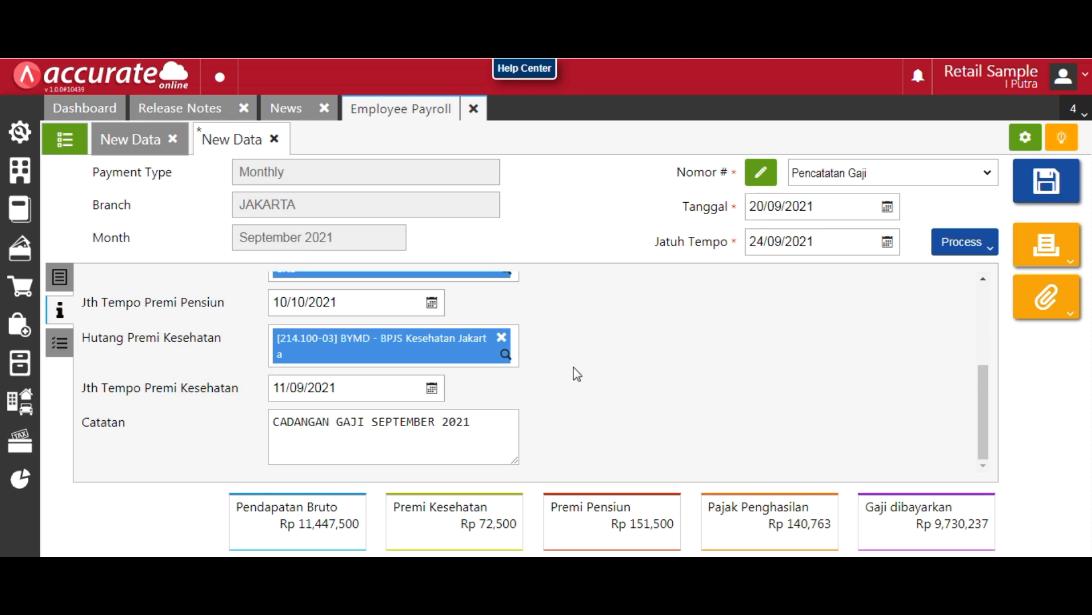
{"action": "left_click", "coordinate": [59, 345]}
{"action": "scroll", "coordinate": [454, 378], "scroll_direction": "down", "scroll_amount": 6}
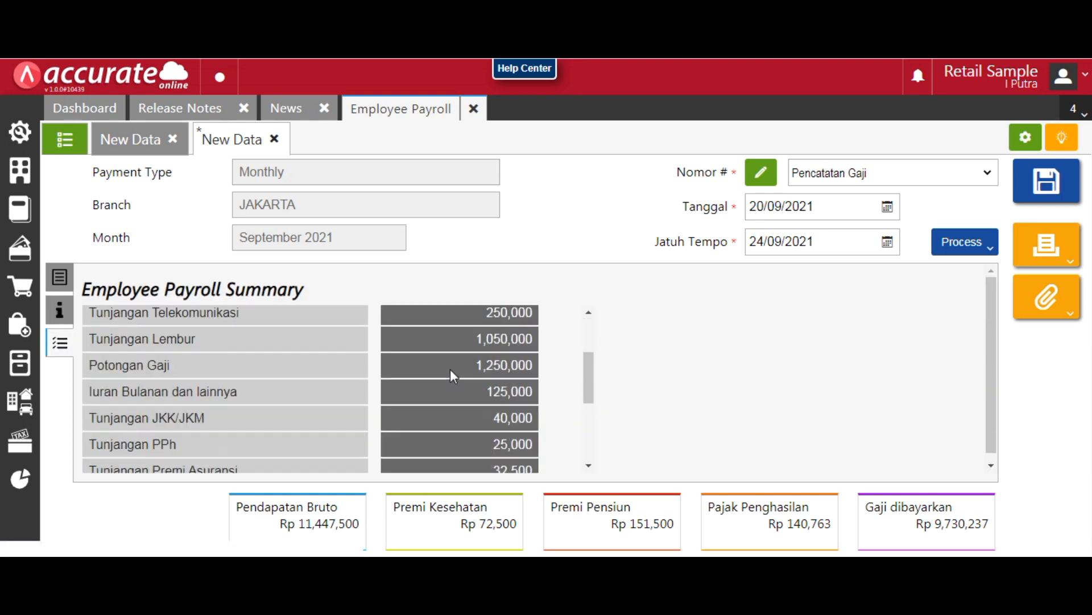
- Review the payroll's additional info accounts and due dates, try to save the payroll again, and reopen the unsaved record
{"action": "left_click", "coordinate": [60, 312]}
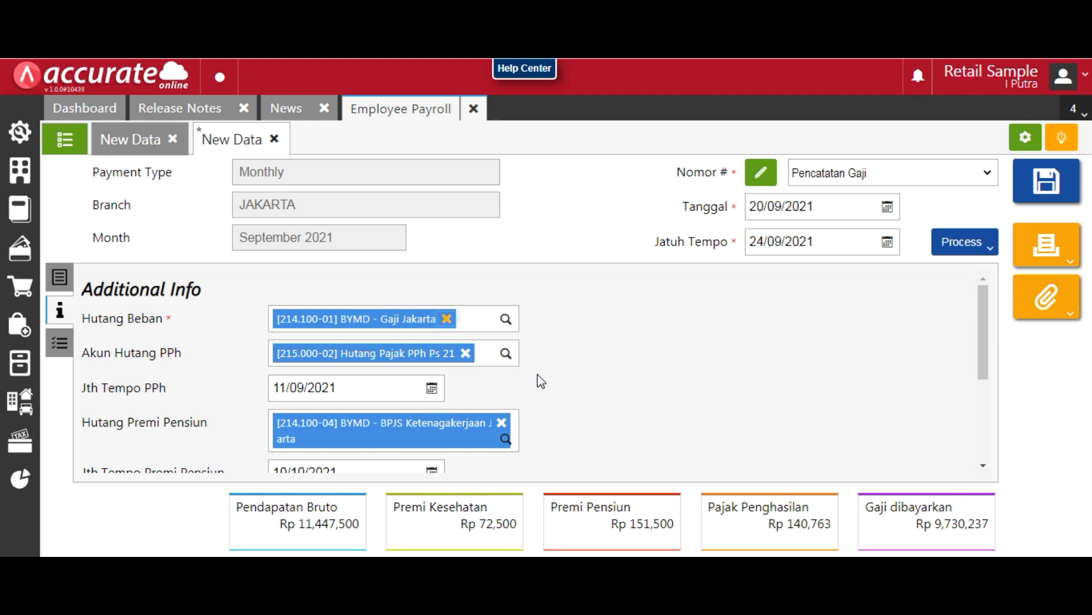
{"action": "scroll", "coordinate": [540, 380], "scroll_direction": "down", "scroll_amount": 3}
{"action": "scroll", "coordinate": [540, 381], "scroll_direction": "down", "scroll_amount": 1}
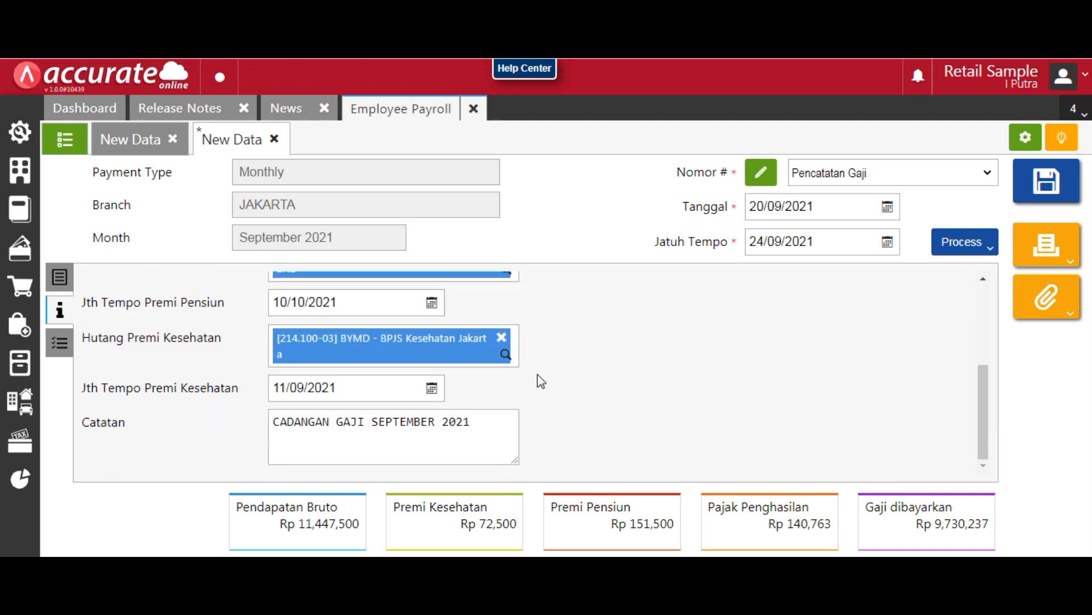
{"action": "scroll", "coordinate": [540, 381], "scroll_direction": "up", "scroll_amount": 4}
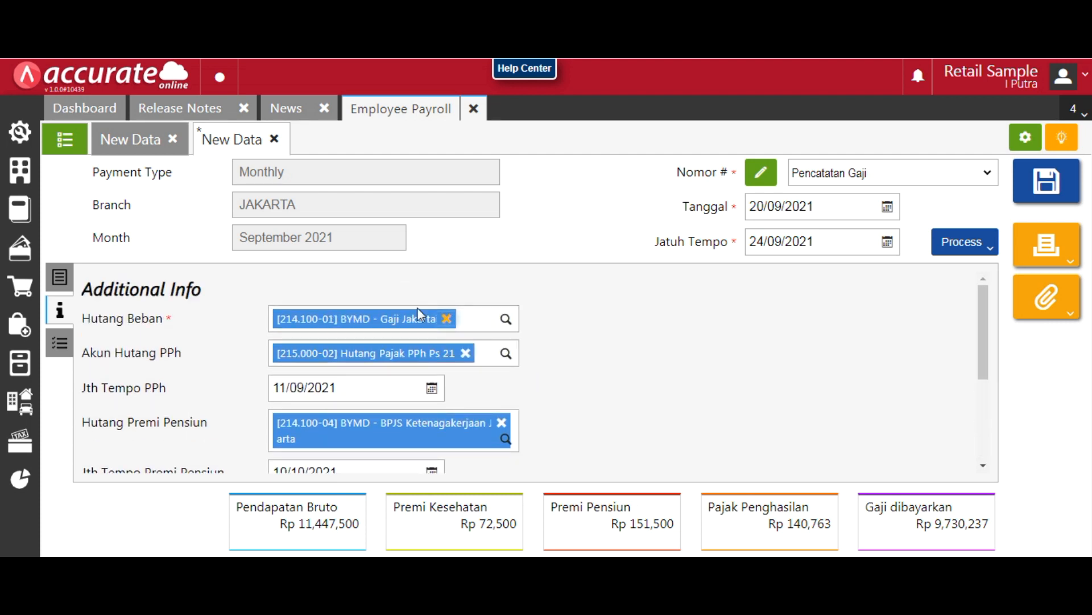
{"action": "left_click", "coordinate": [59, 279]}
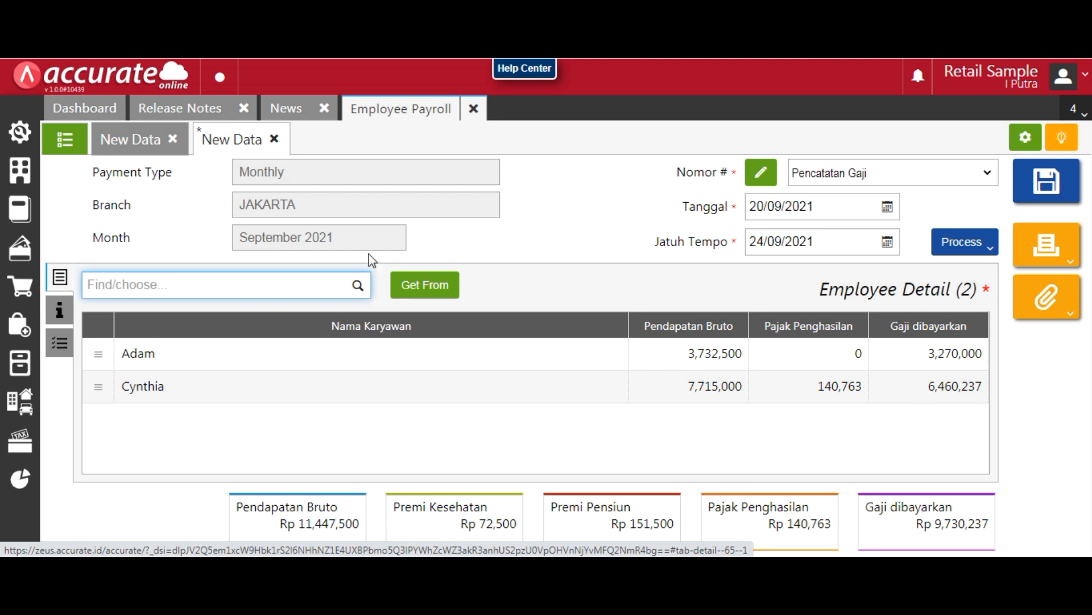
{"action": "left_click", "coordinate": [1042, 188]}
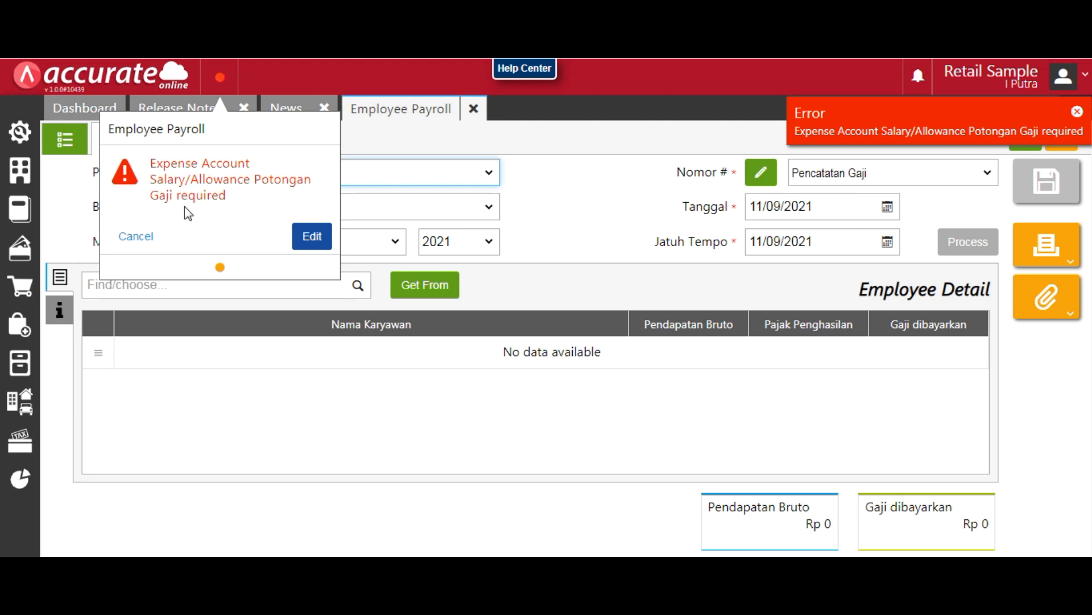
{"action": "left_click", "coordinate": [310, 244]}
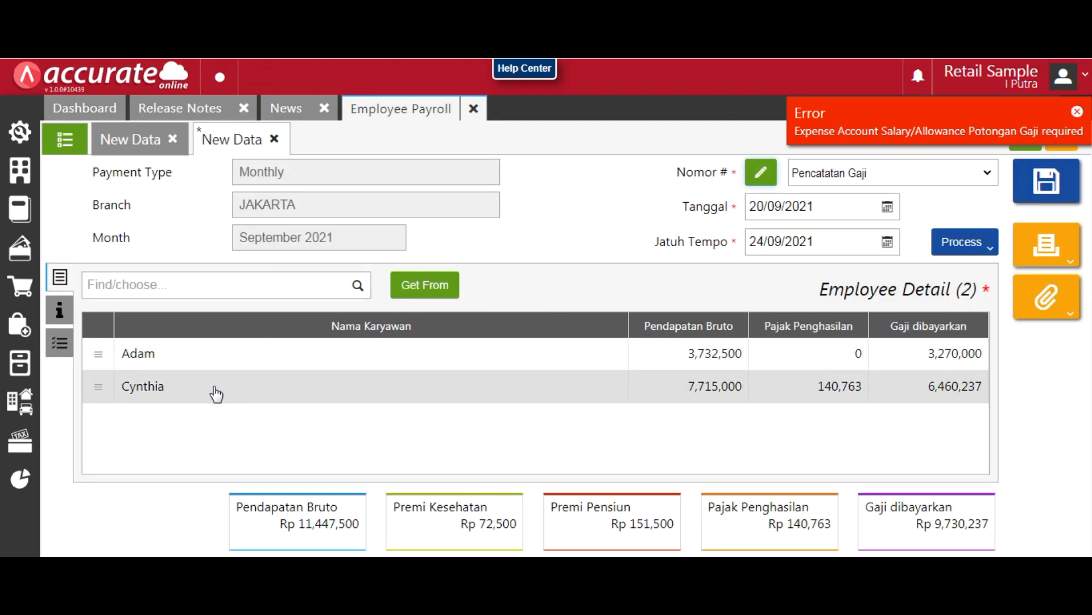
- Delete the second employee from the payroll, try to save it, and reopen the unsaved record
{"action": "left_click", "coordinate": [215, 391]}
{"action": "left_click", "coordinate": [356, 485]}
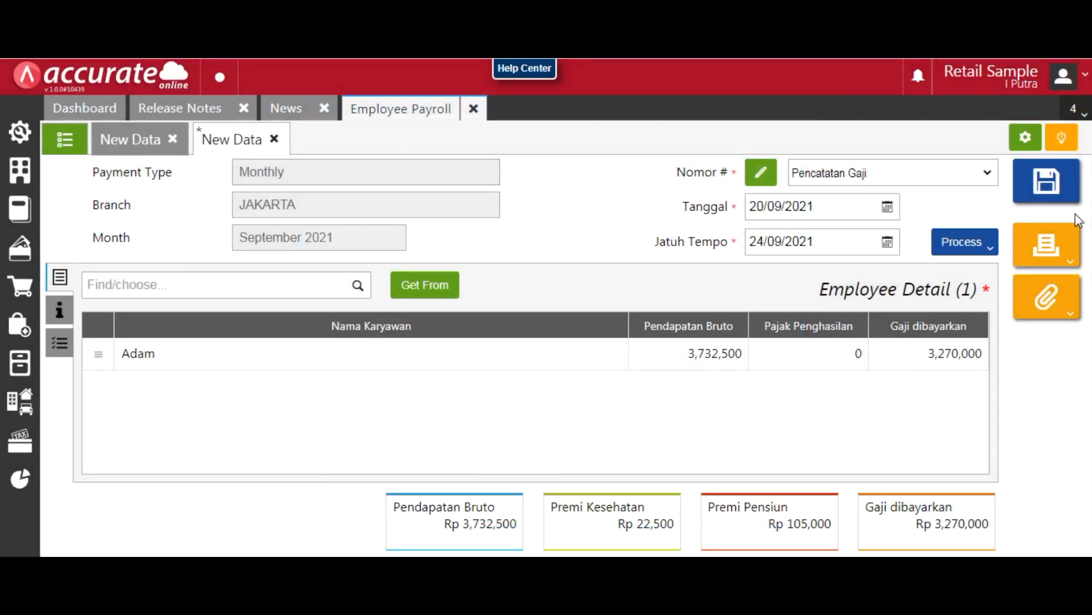
{"action": "left_click", "coordinate": [1063, 198]}
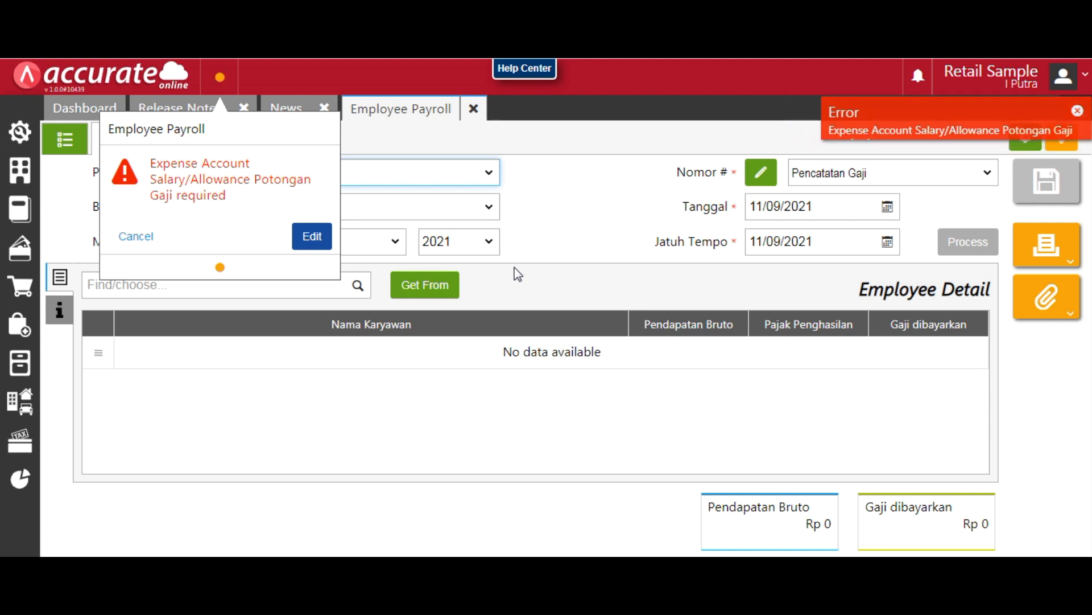
{"action": "left_click", "coordinate": [314, 238]}
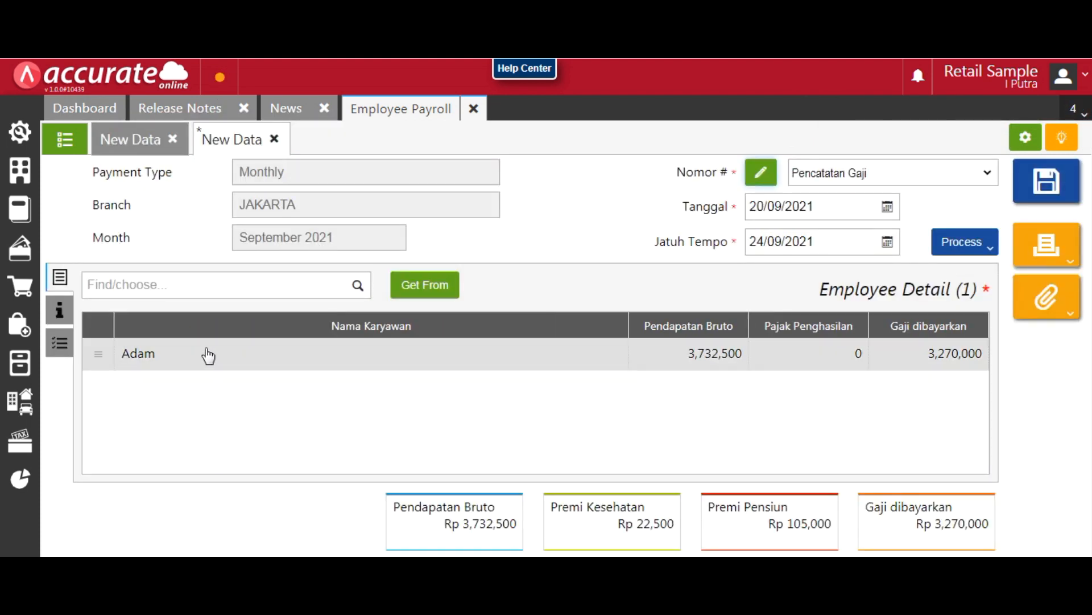
{"action": "left_click", "coordinate": [248, 366]}
{"action": "scroll", "coordinate": [620, 358], "scroll_direction": "down", "scroll_amount": 6}
{"action": "left_click", "coordinate": [673, 250]}
{"action": "left_click", "coordinate": [814, 254]}
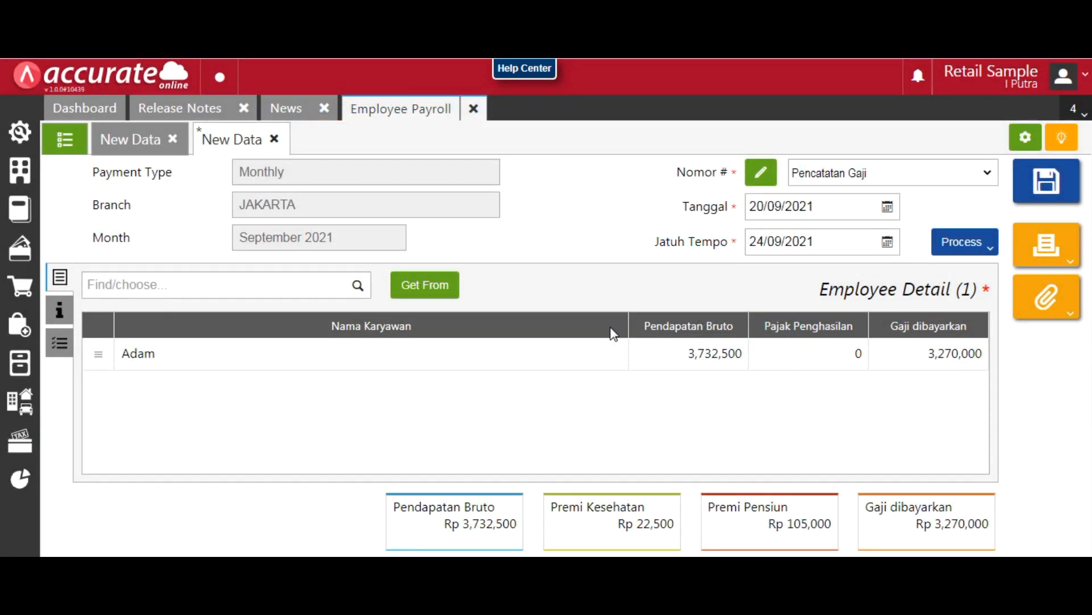
- Set the remaining employee's Potongan Gaji deduction to 0 and save the September 2021 payroll
{"action": "left_click", "coordinate": [560, 342]}
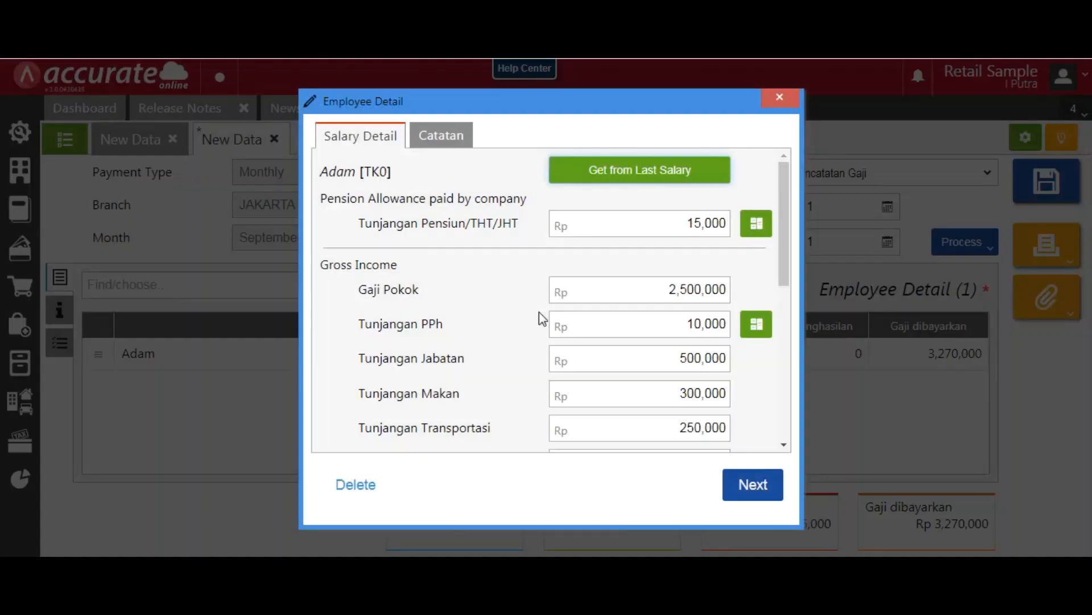
{"action": "scroll", "coordinate": [576, 327], "scroll_direction": "down", "scroll_amount": 4}
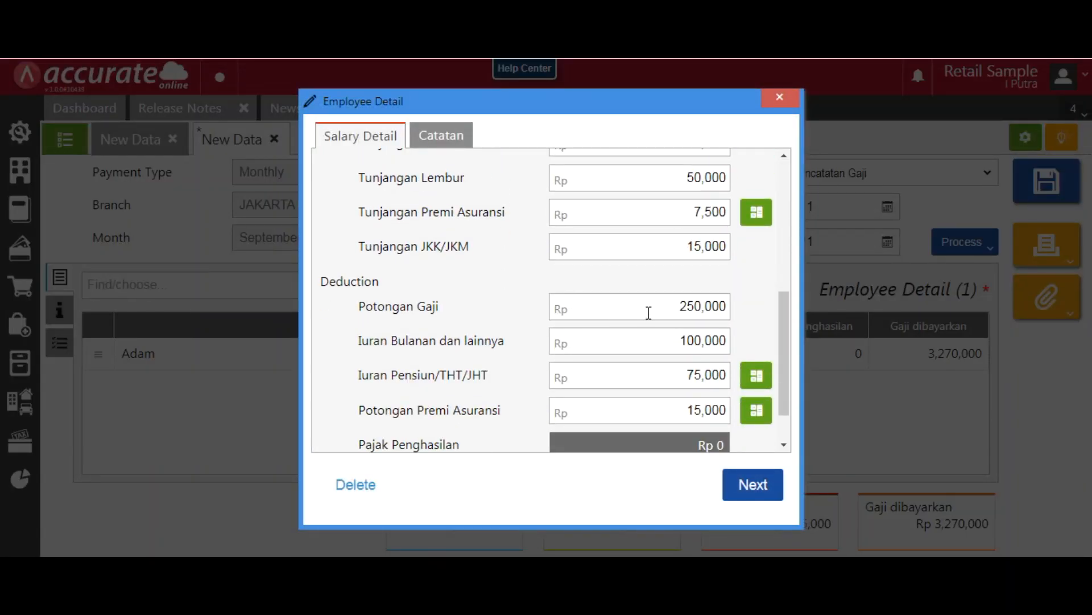
{"action": "left_click", "coordinate": [680, 307]}
{"action": "type", "text": "0"}
{"action": "left_click", "coordinate": [753, 484]}
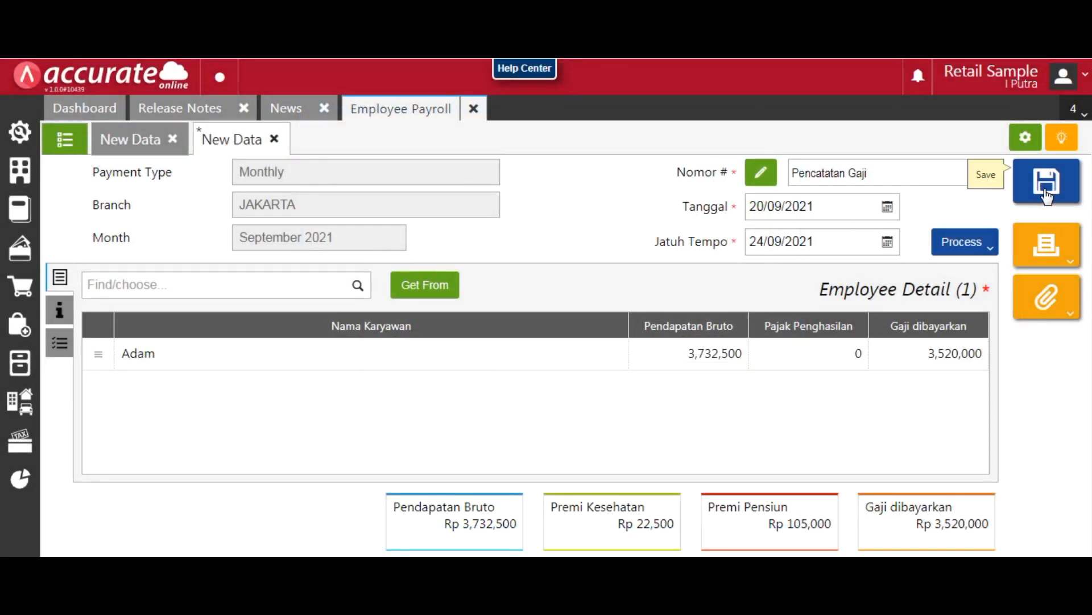
{"action": "left_click", "coordinate": [1045, 181]}
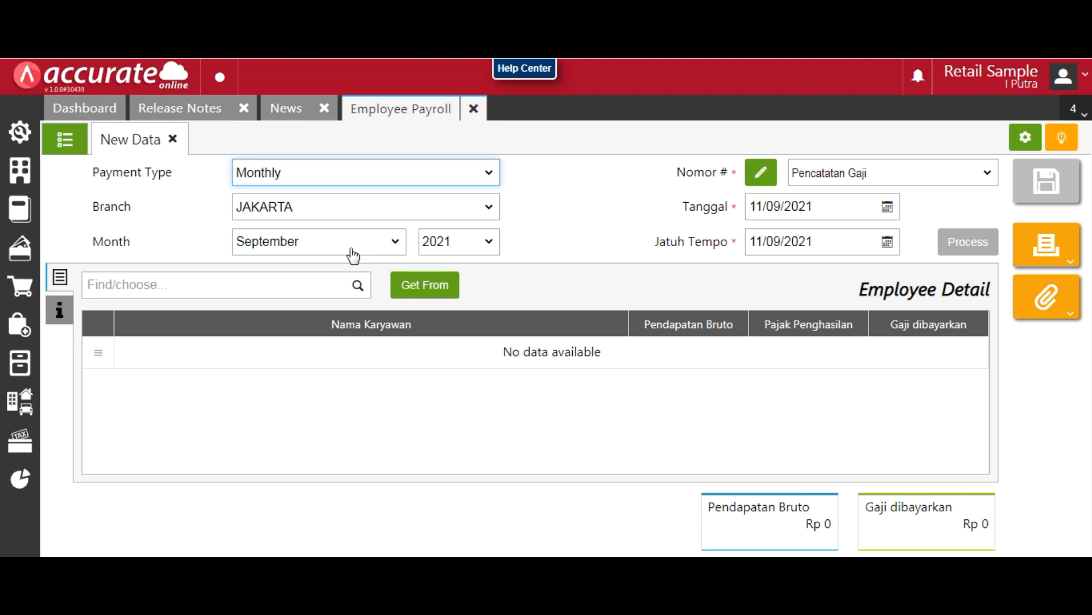
- Open the saved September 2021 payroll from the payroll list, preview its Salary payment, and discard that payment
{"action": "left_click", "coordinate": [65, 142]}
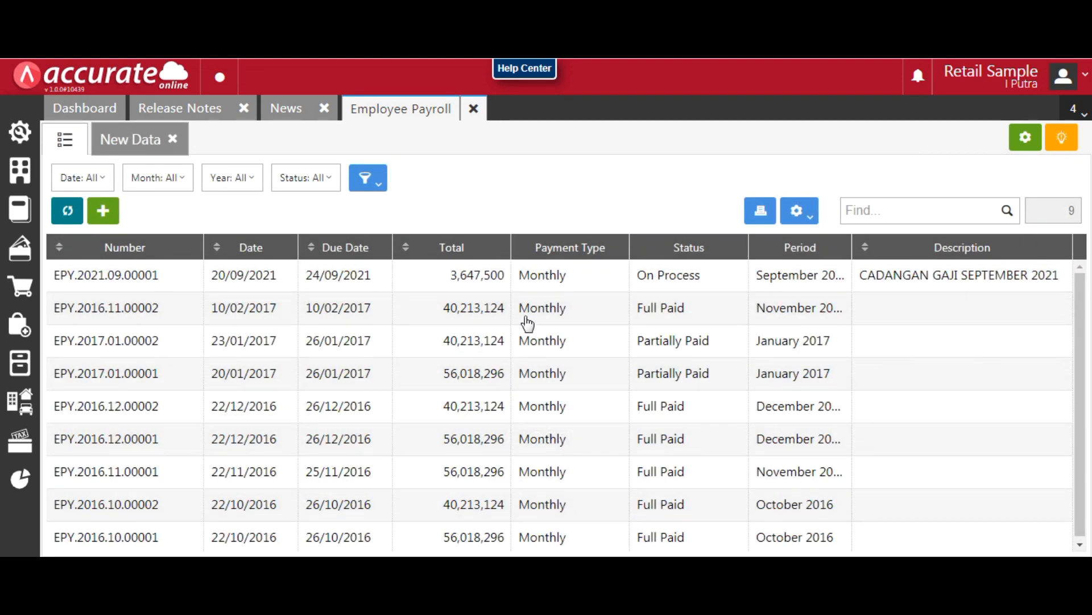
{"action": "left_click", "coordinate": [352, 282]}
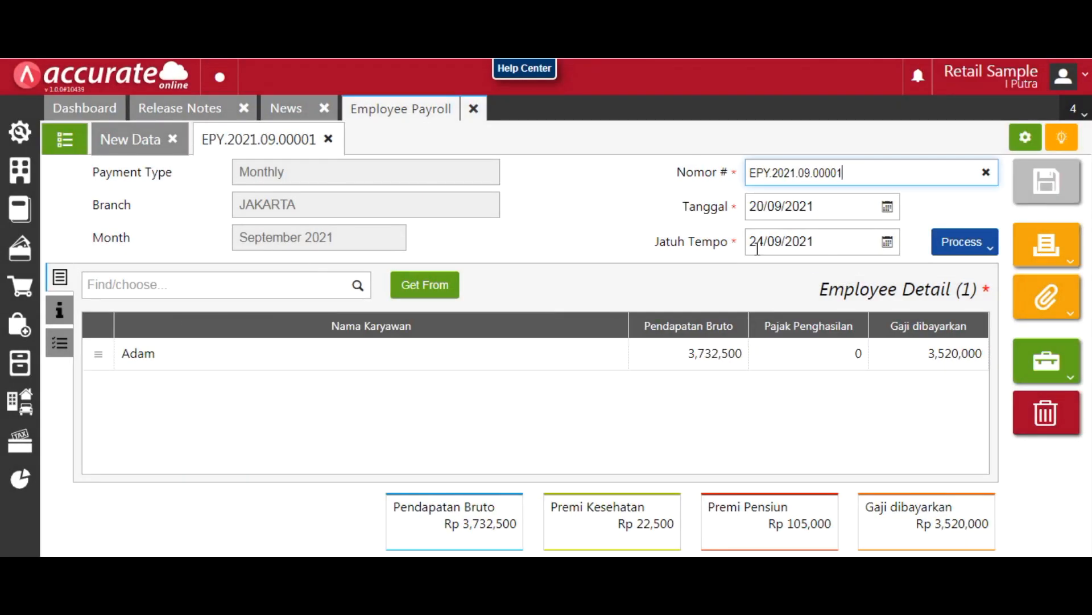
{"action": "left_click", "coordinate": [975, 249]}
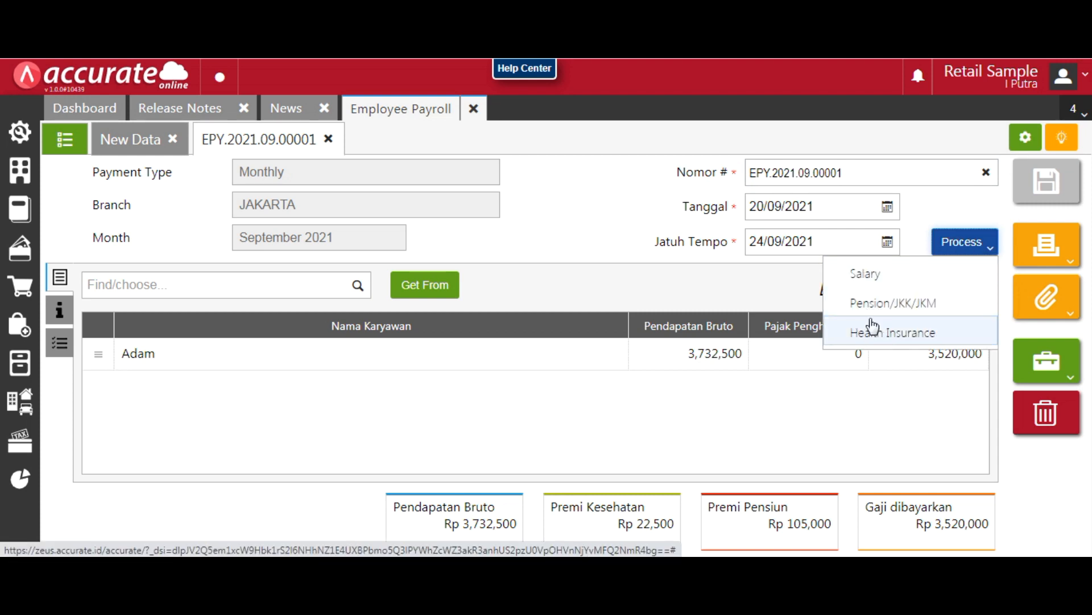
{"action": "left_click", "coordinate": [886, 282]}
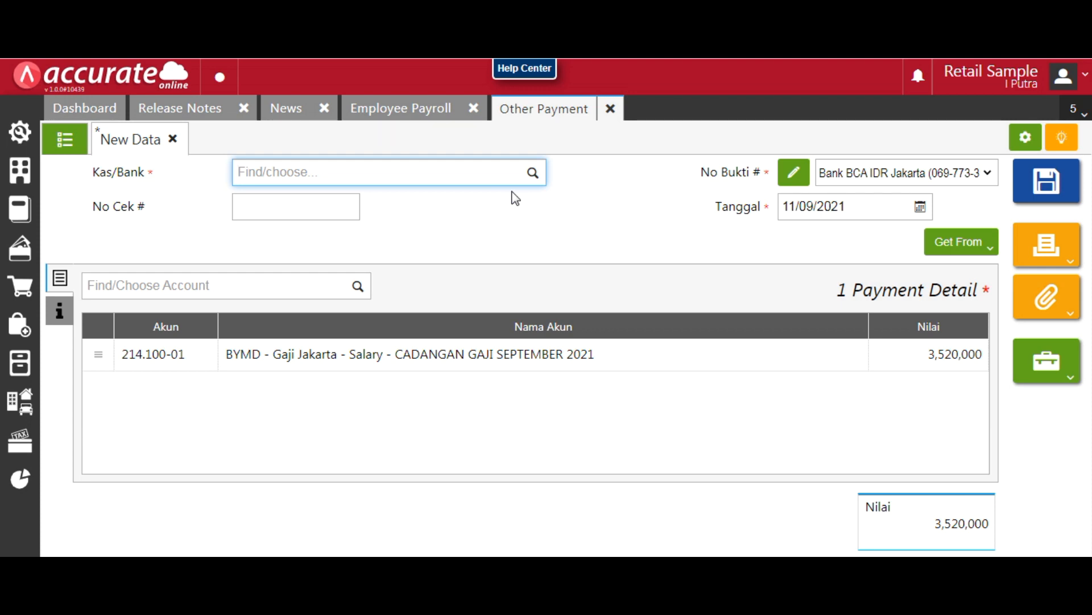
{"action": "left_click", "coordinate": [611, 110]}
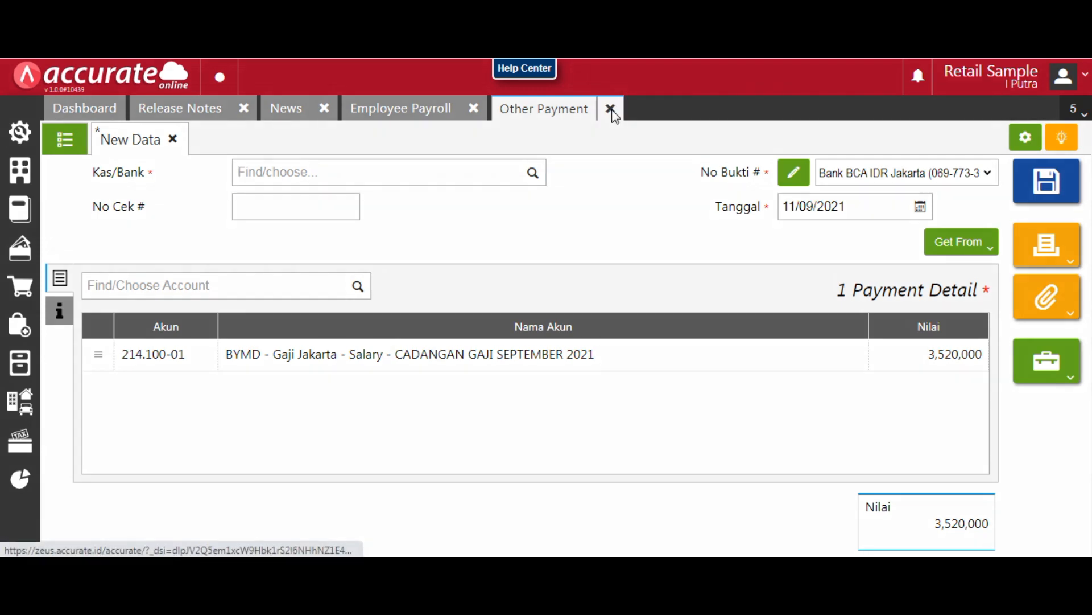
{"action": "left_click", "coordinate": [660, 347]}
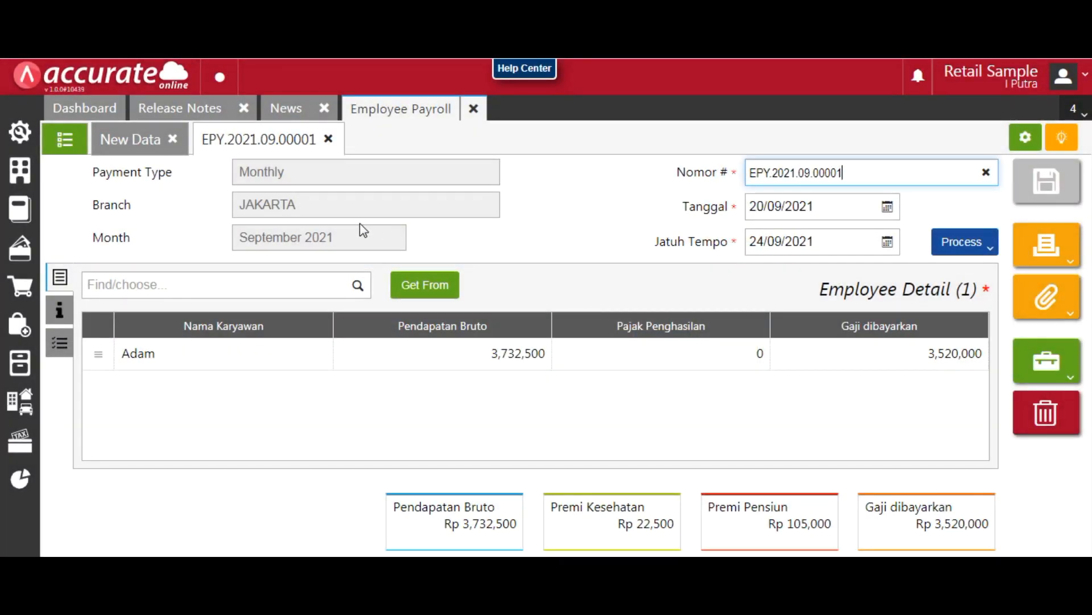
- Preview the Pension/JKK/JKM payment for the September 2021 payroll, and discard that payment
{"action": "left_click", "coordinate": [974, 243]}
{"action": "left_click", "coordinate": [890, 303]}
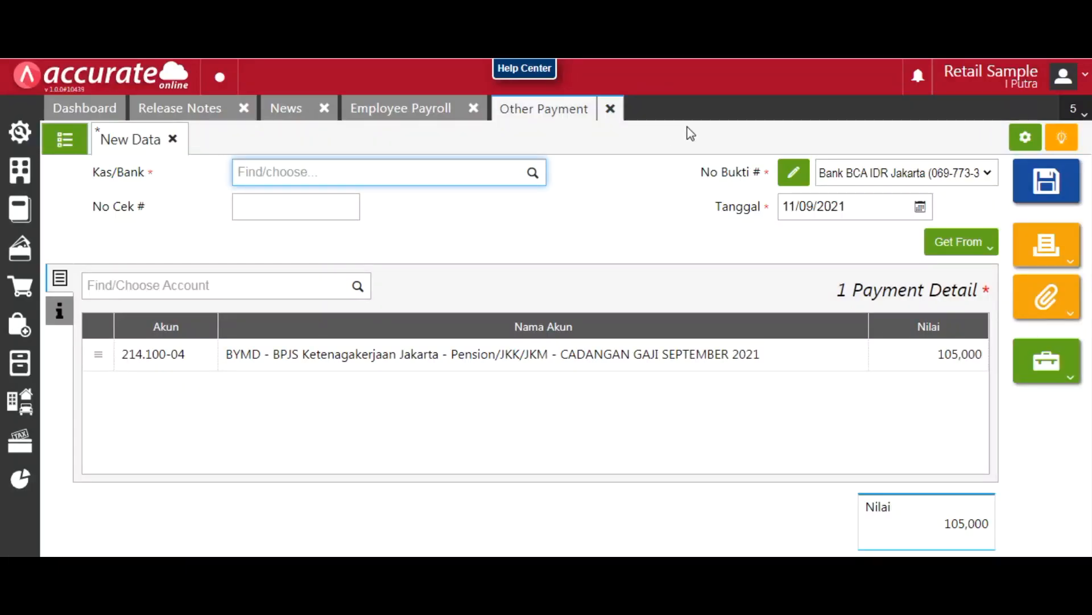
{"action": "left_click", "coordinate": [611, 110]}
{"action": "left_click", "coordinate": [659, 342]}
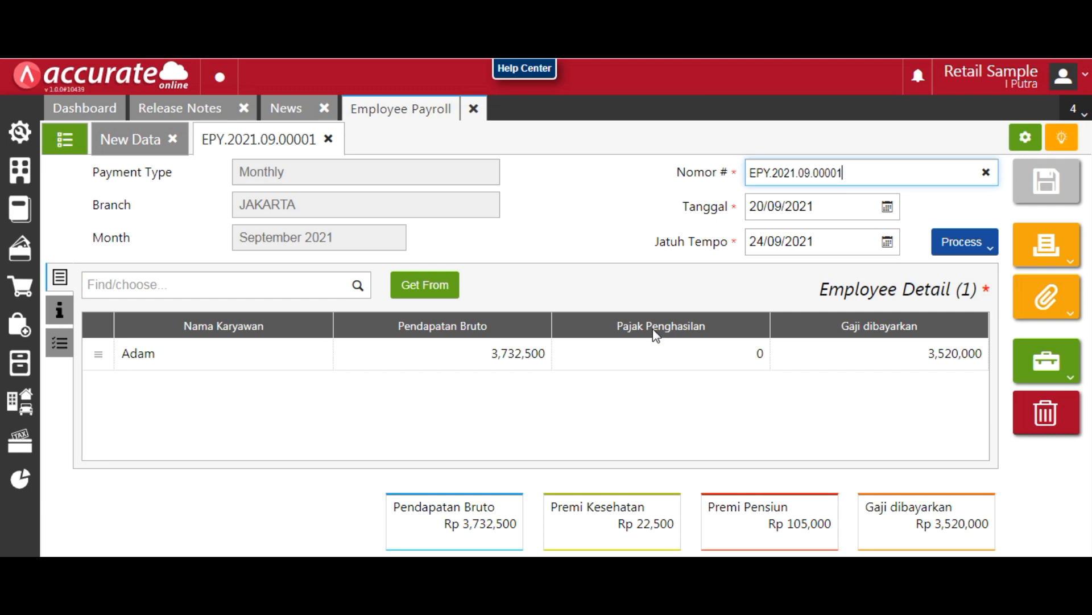